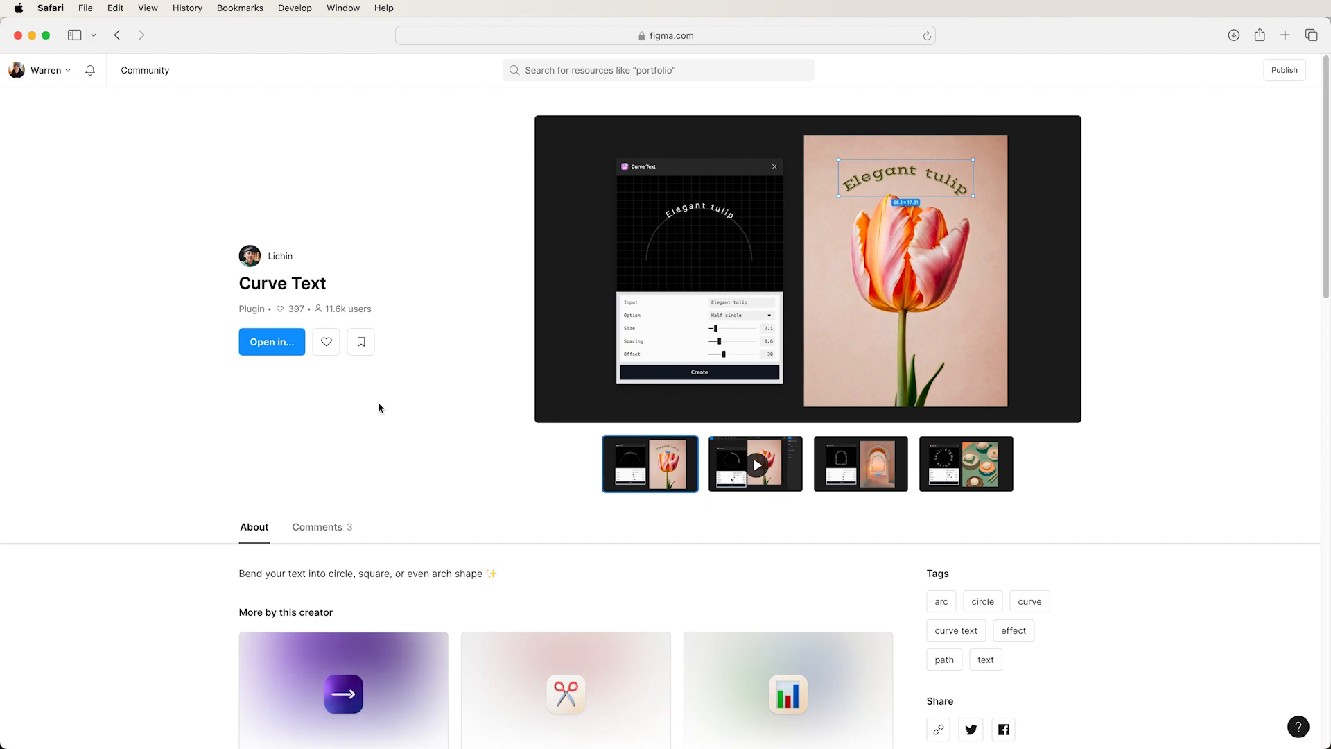
# Examine the Curve Text plugin's community page, including its description and version history
pyautogui.scroll(-2, 374, 403)
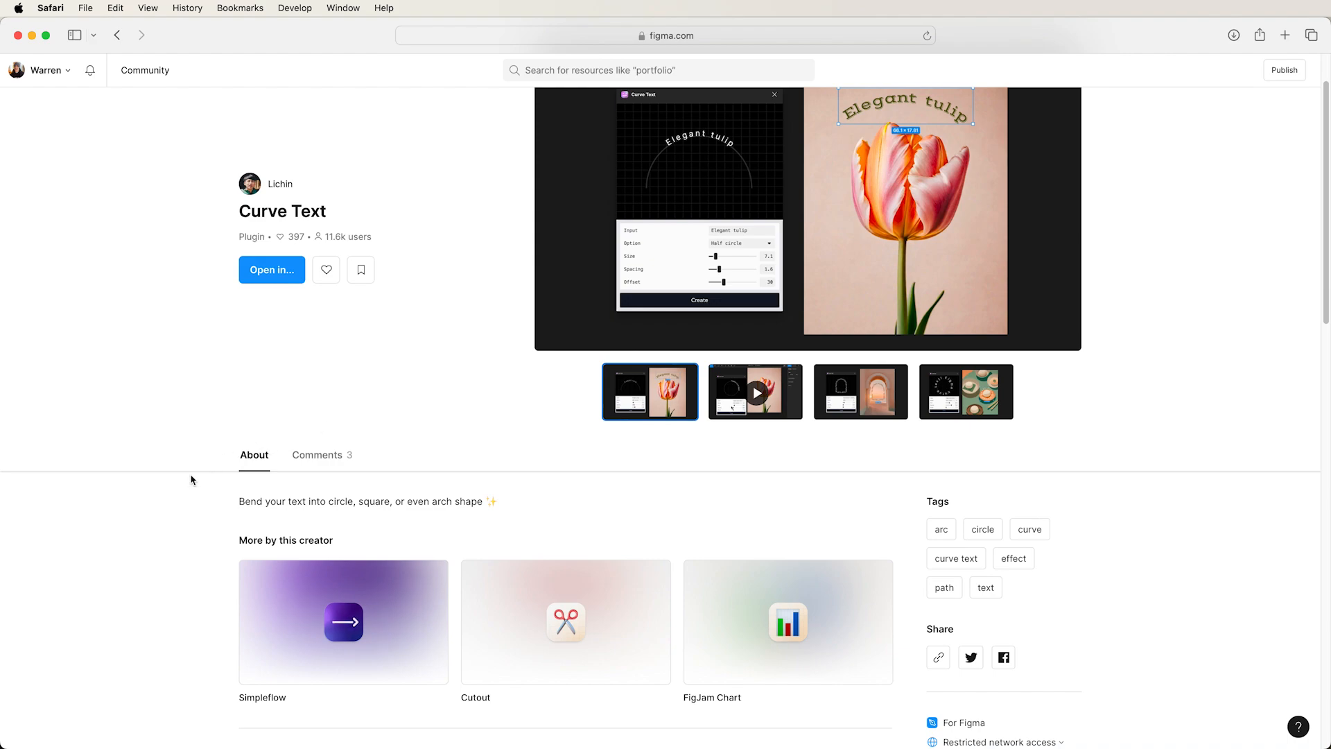
pyautogui.scroll(-5, 167, 492)
pyautogui.scroll(-3, 193, 513)
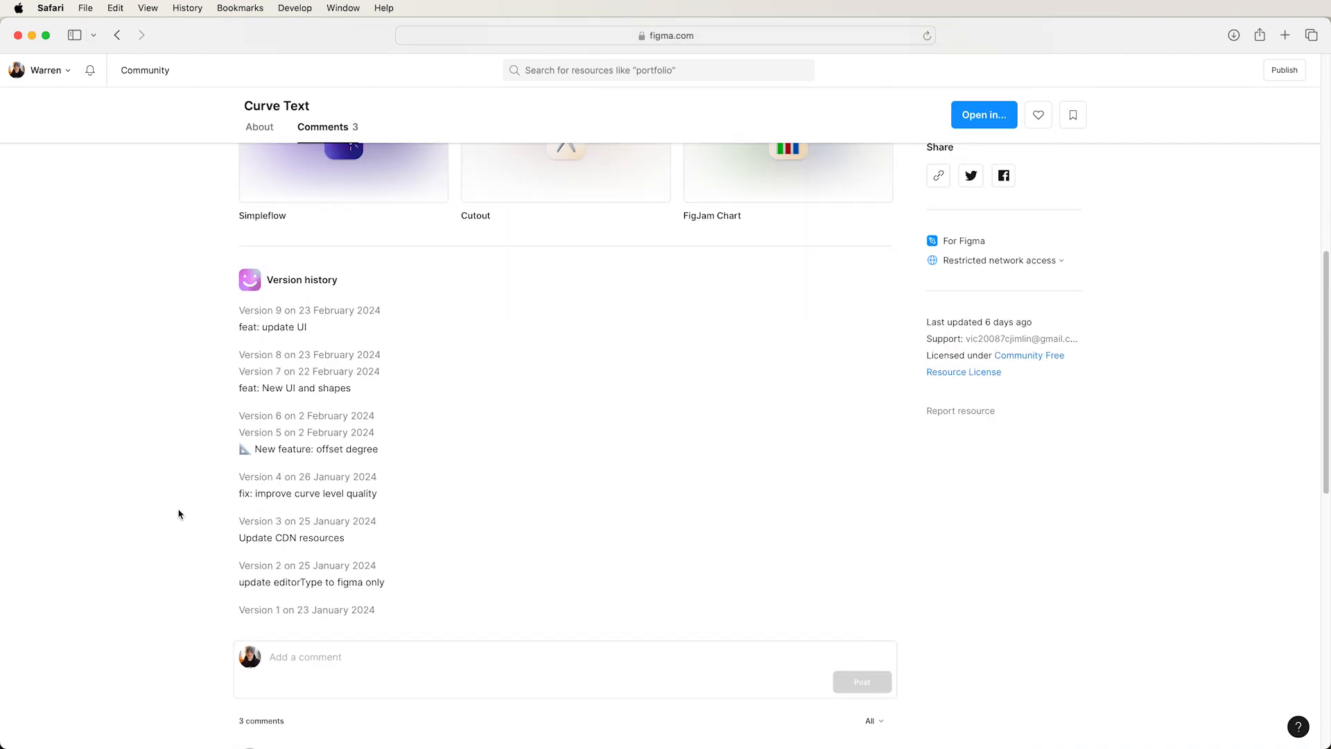
pyautogui.moveTo(373, 612); pyautogui.dragTo(312, 610)
pyautogui.click(399, 590)
pyautogui.scroll(2, 398, 590)
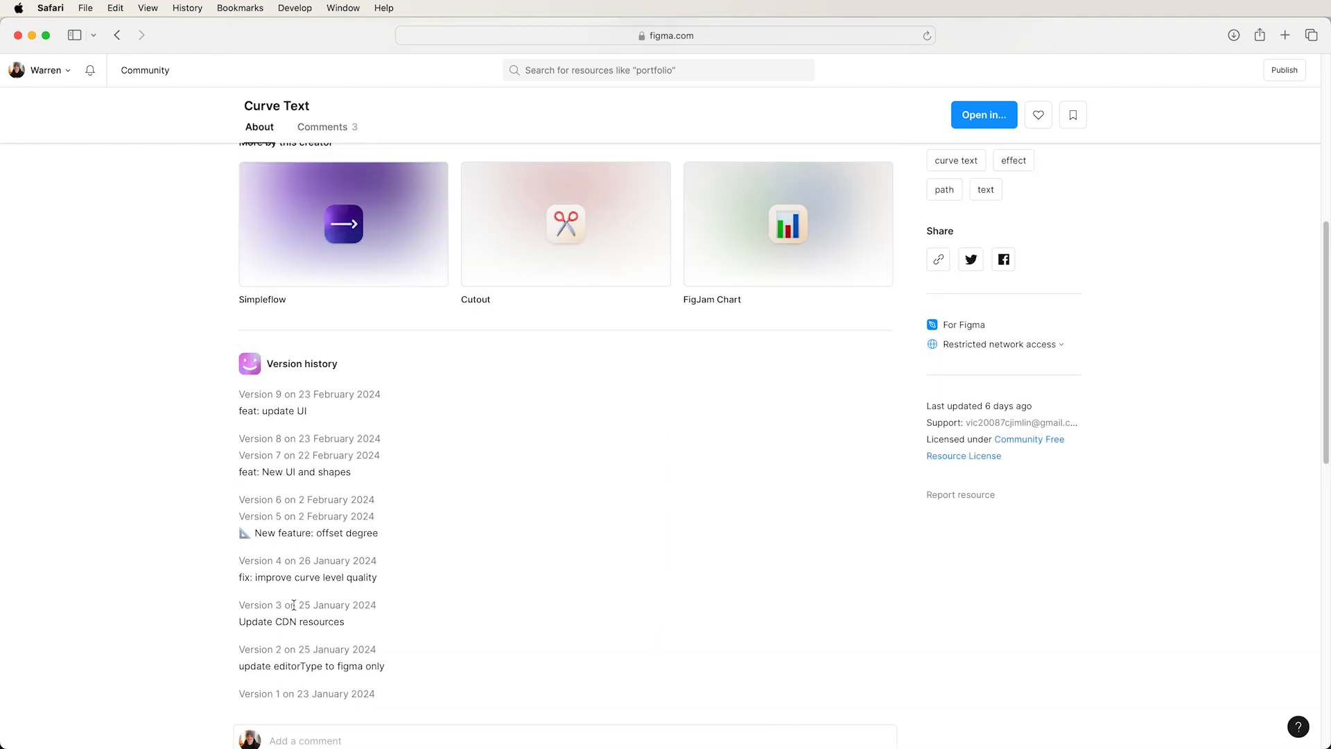
pyautogui.scroll(10, 363, 461)
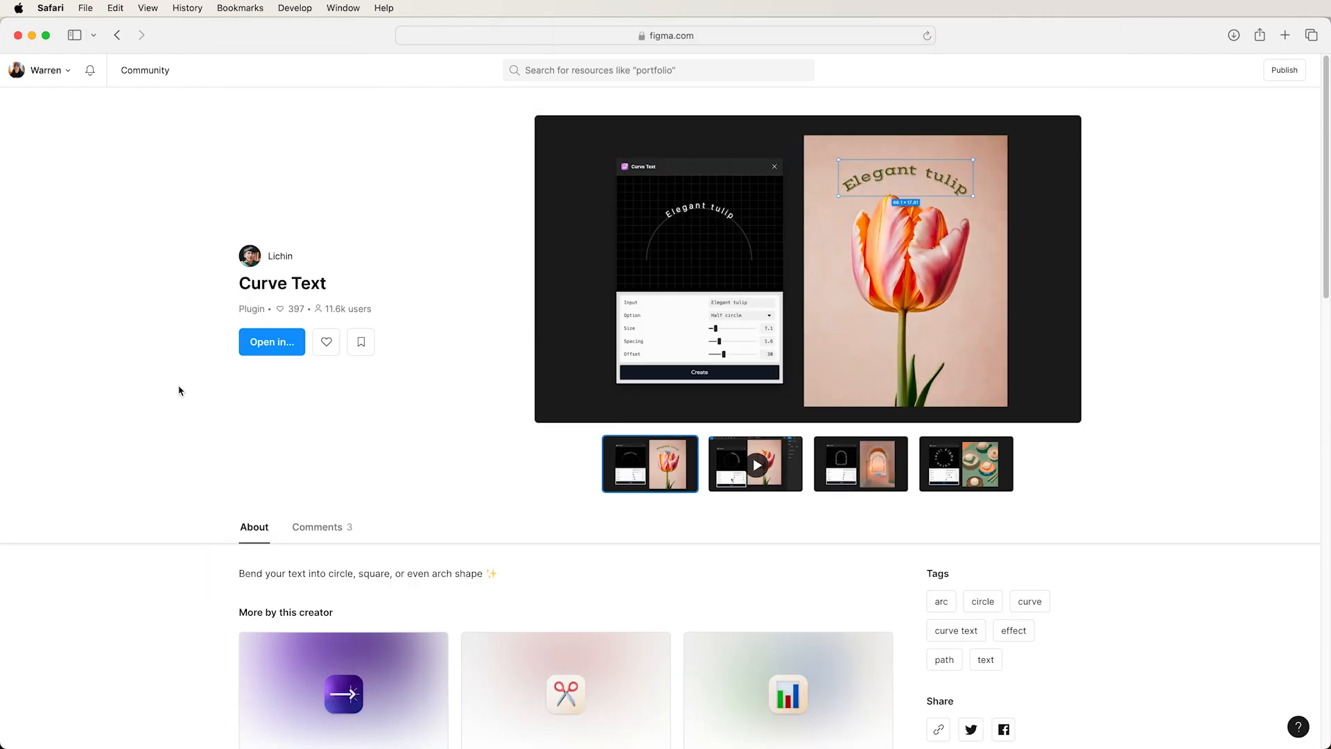
# Switch to the Figma design file, search the plugins for Curve Text, run it and move its window to the canvas centre
pyautogui.press('super+Tab')
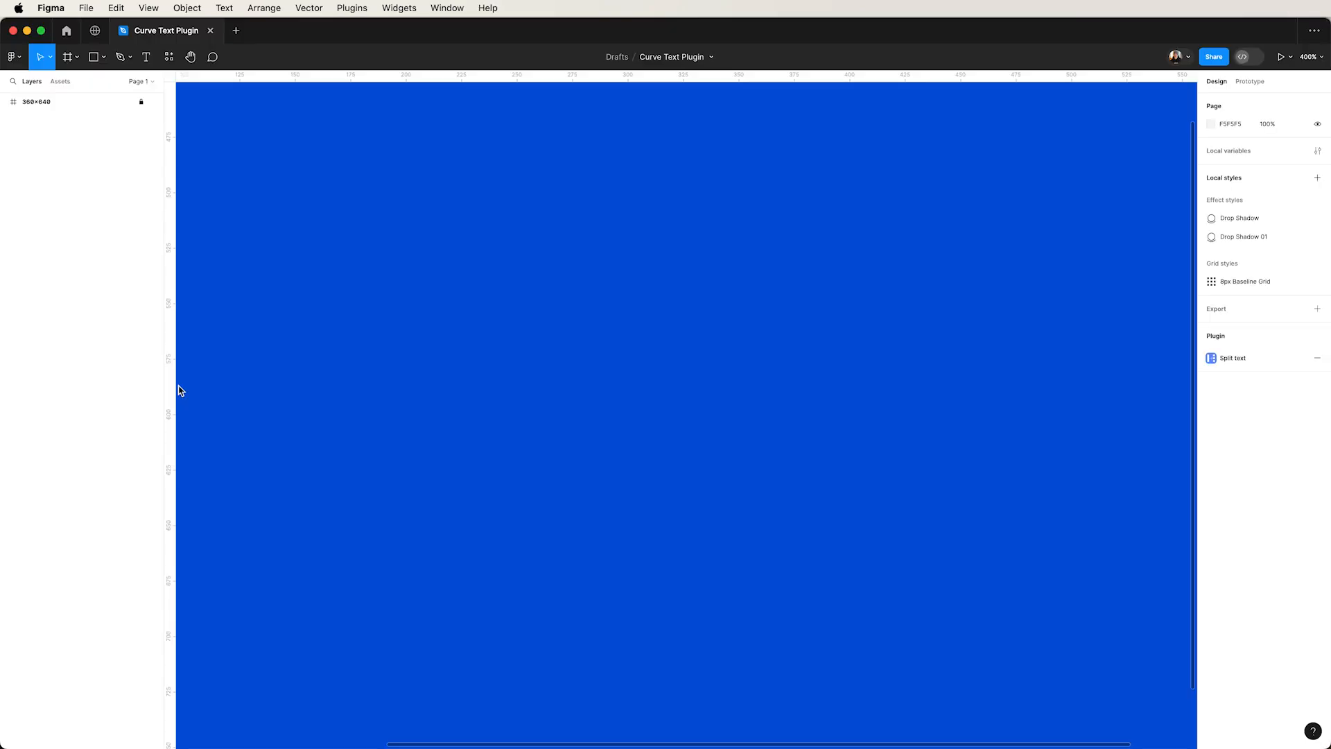
pyautogui.click(169, 56)
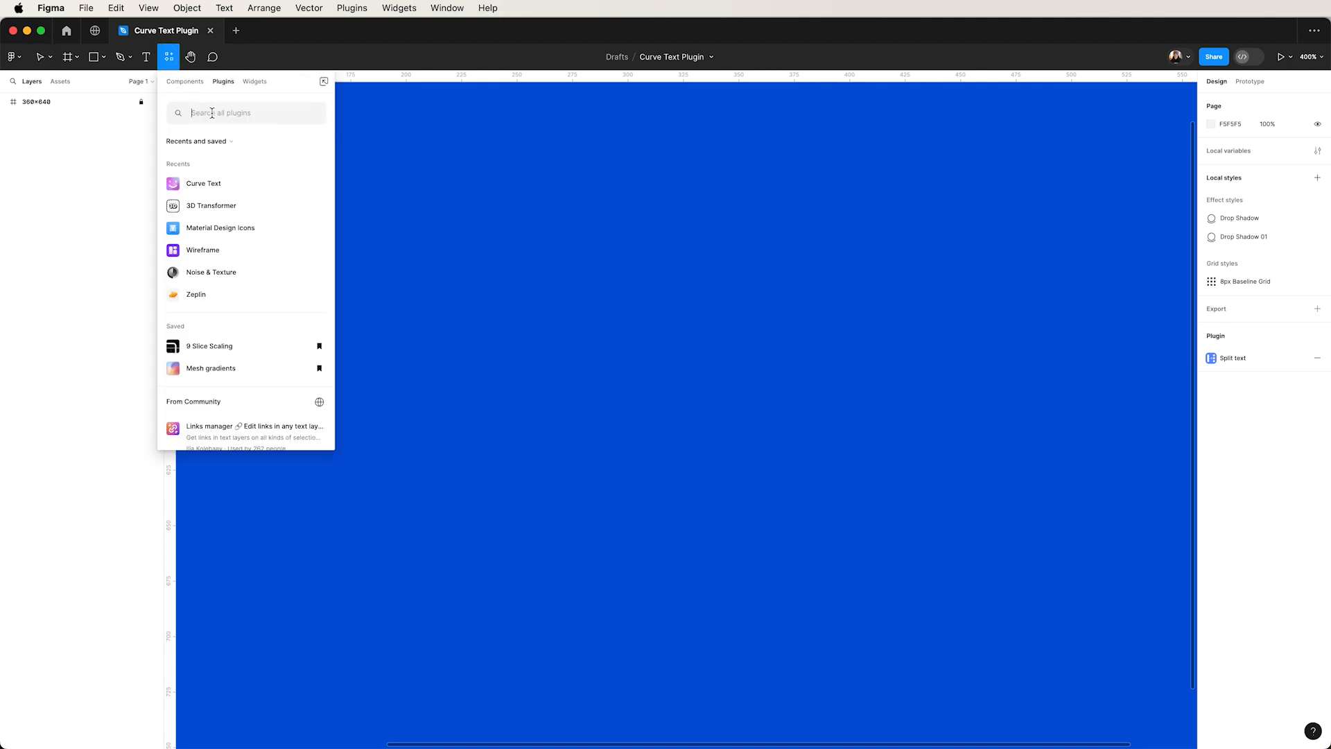
pyautogui.write('Curve Te')
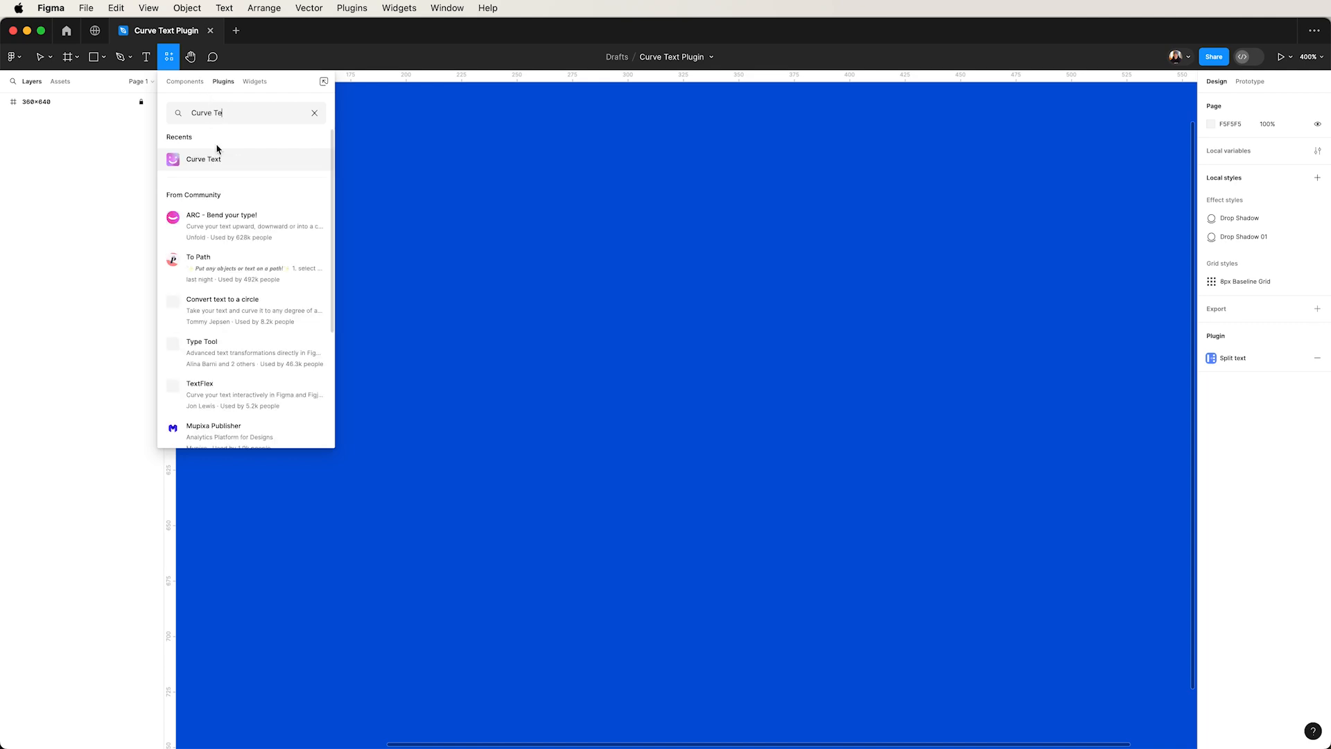
pyautogui.click(174, 162)
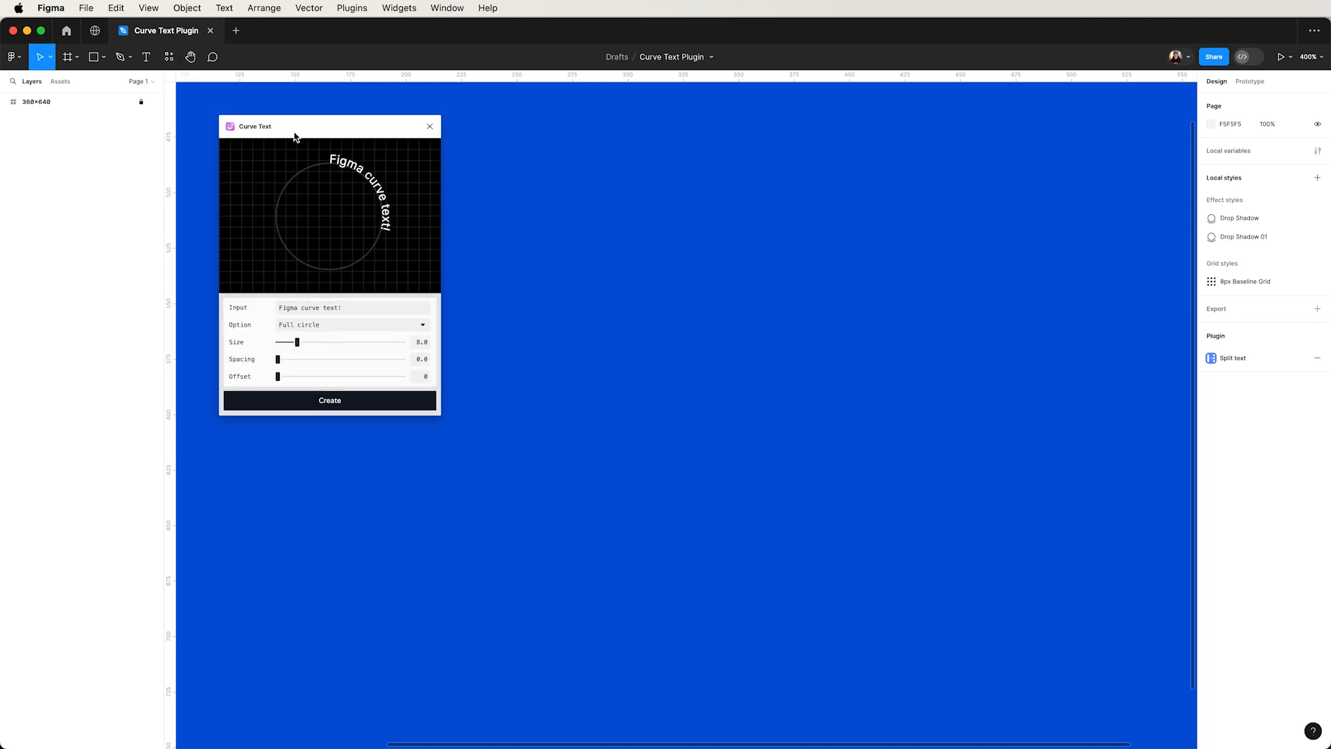
pyautogui.moveTo(292, 135); pyautogui.dragTo(618, 254)
# Replace the Curve Text plugin's sample text with "Match"
pyautogui.click(620, 427)
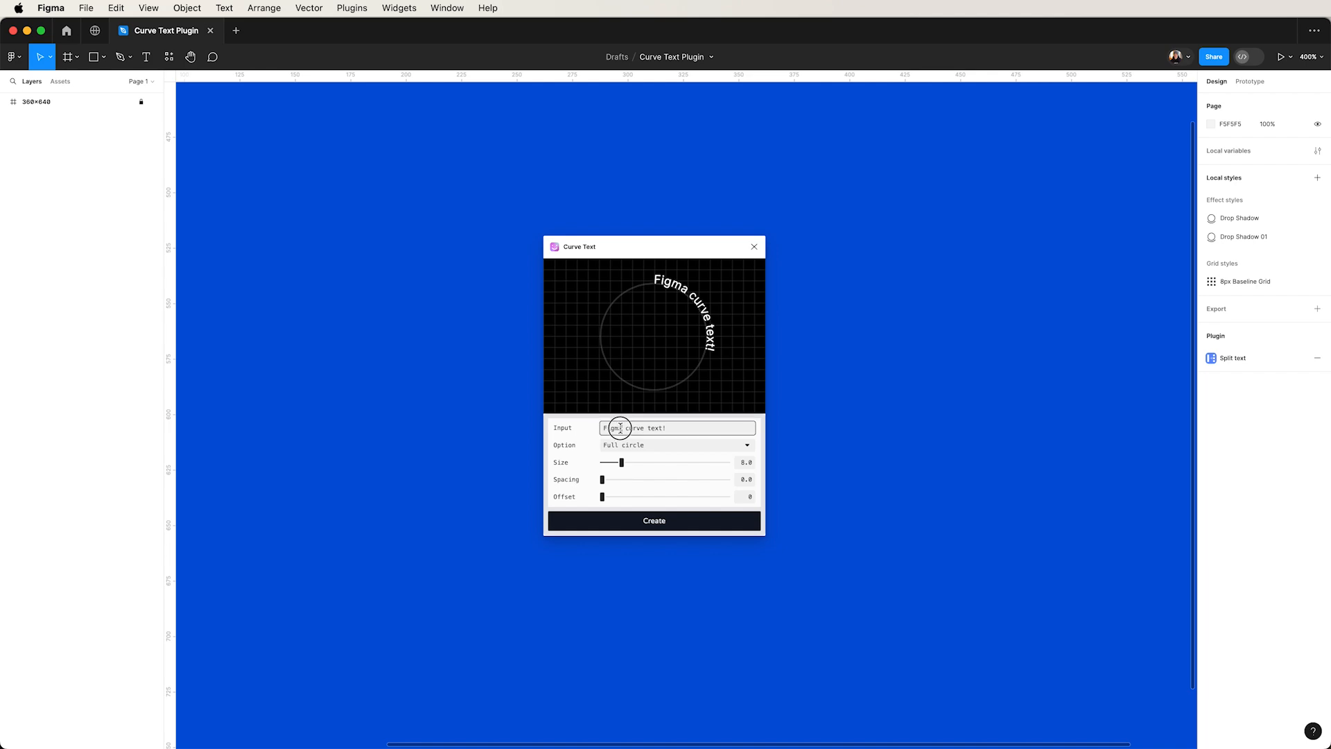
pyautogui.tripleClick(620, 427)
pyautogui.click(591, 427)
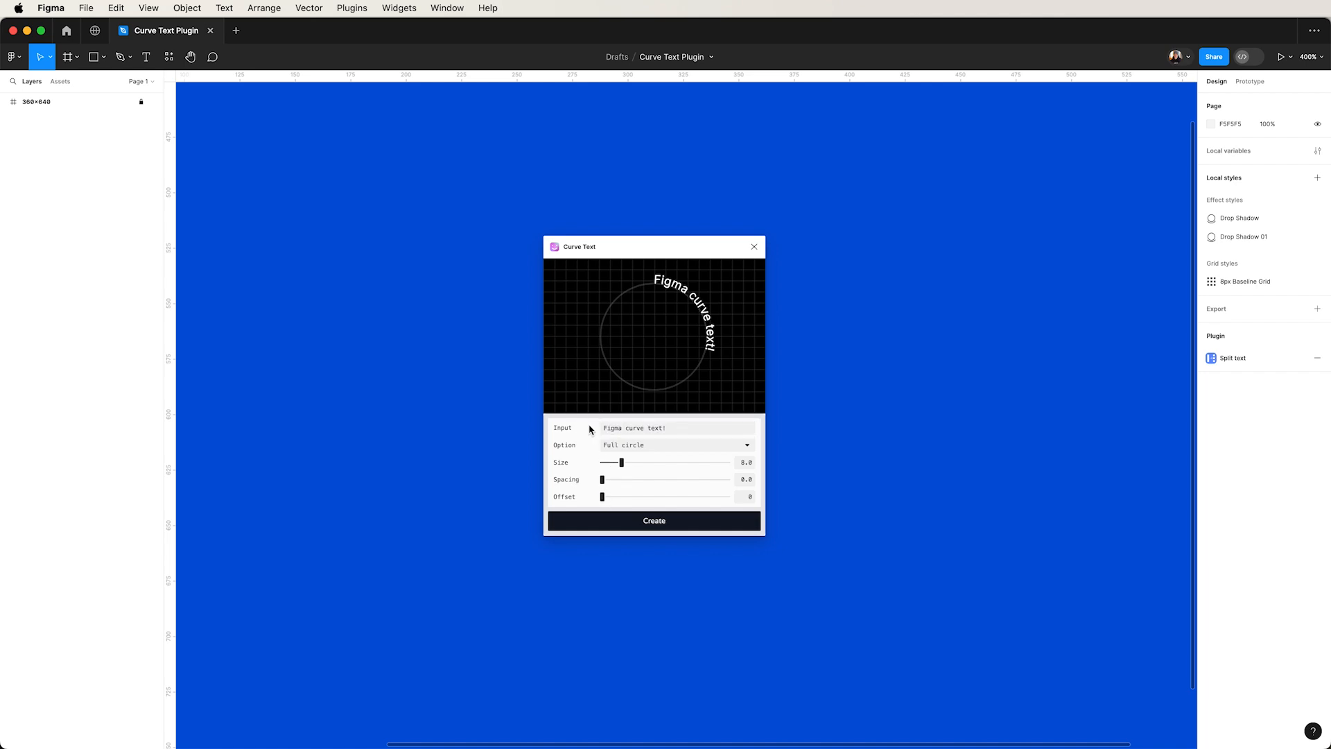
pyautogui.tripleClick(629, 427)
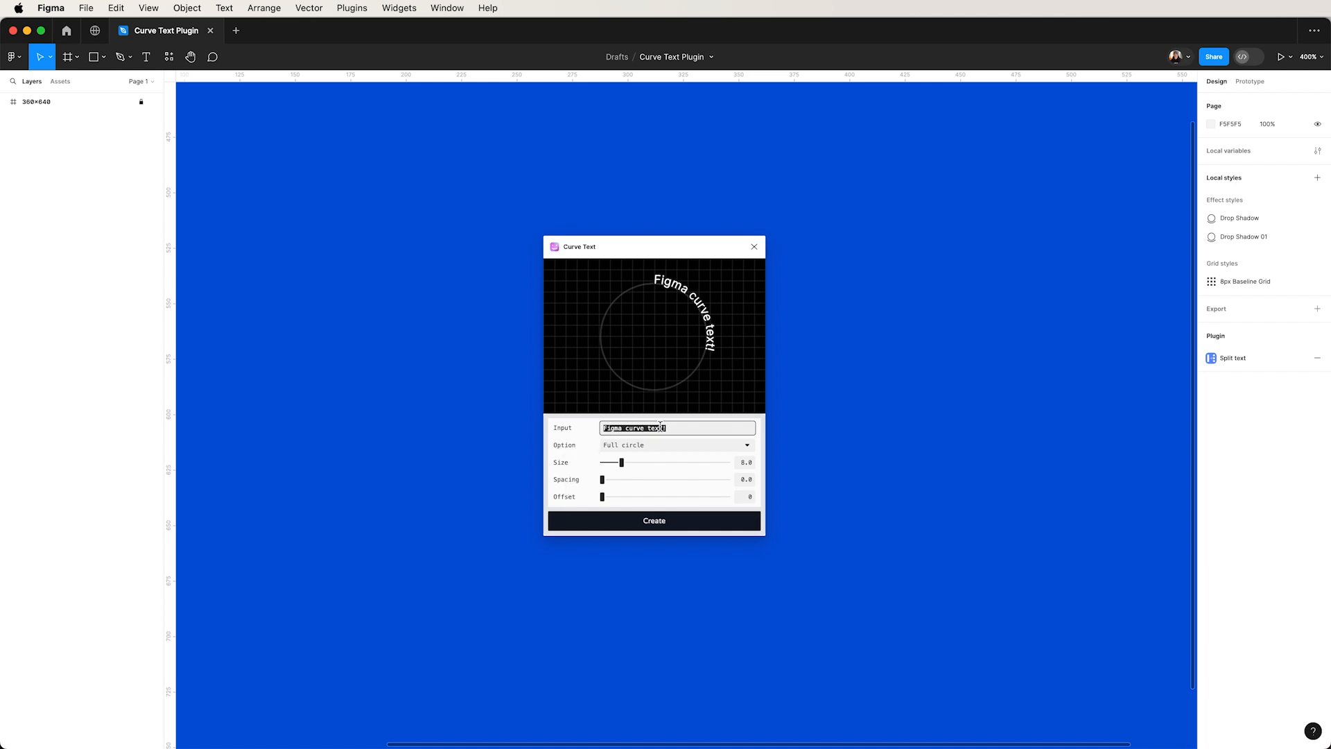
pyautogui.write('Match')
pyautogui.click(589, 427)
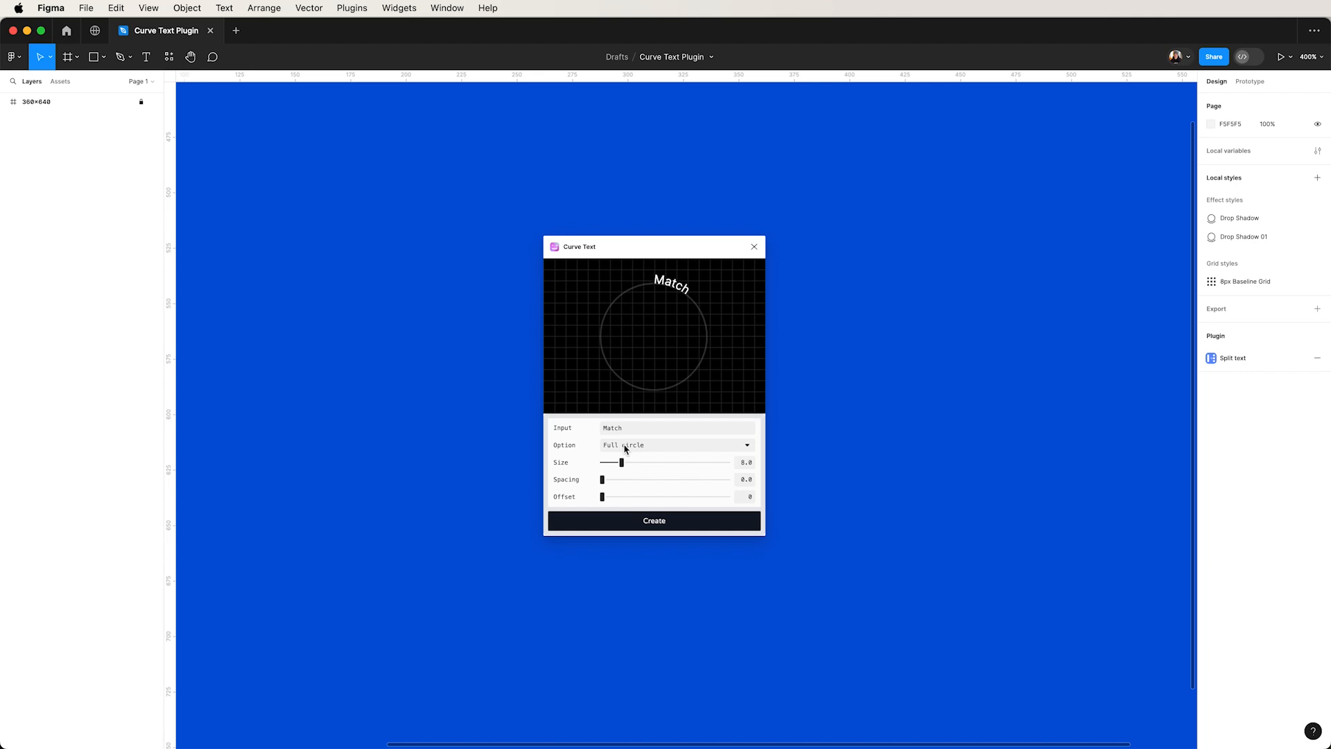
# Try reducing the curved text's size to 6.3 and explore its placement in the preview and the offset setting
pyautogui.moveTo(622, 462); pyautogui.dragTo(574, 490)
pyautogui.click(654, 281)
pyautogui.moveTo(655, 279); pyautogui.dragTo(689, 292)
pyautogui.click(690, 296)
pyautogui.click(740, 496)
pyautogui.click(576, 496)
# Preview the text on the half circle, square, spin, triangle and arch paths in turn
pyautogui.click(627, 447)
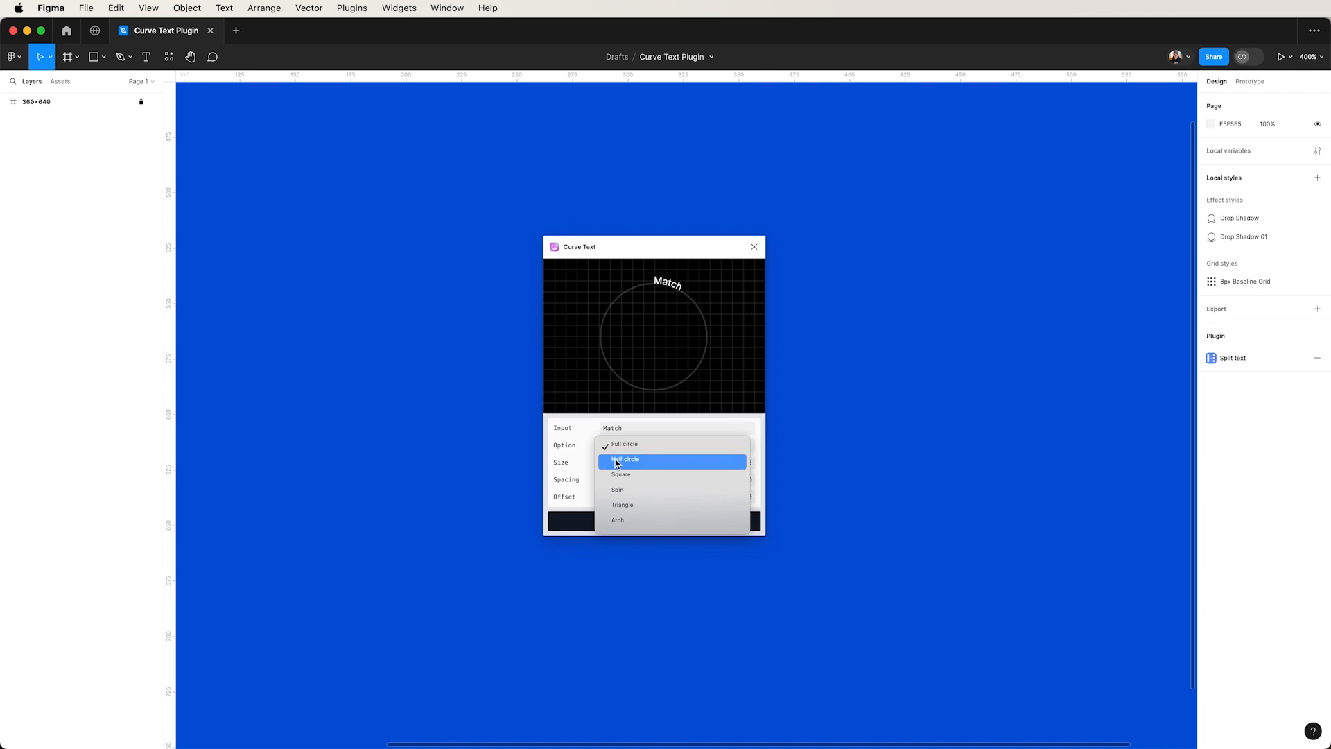
pyautogui.click(617, 445)
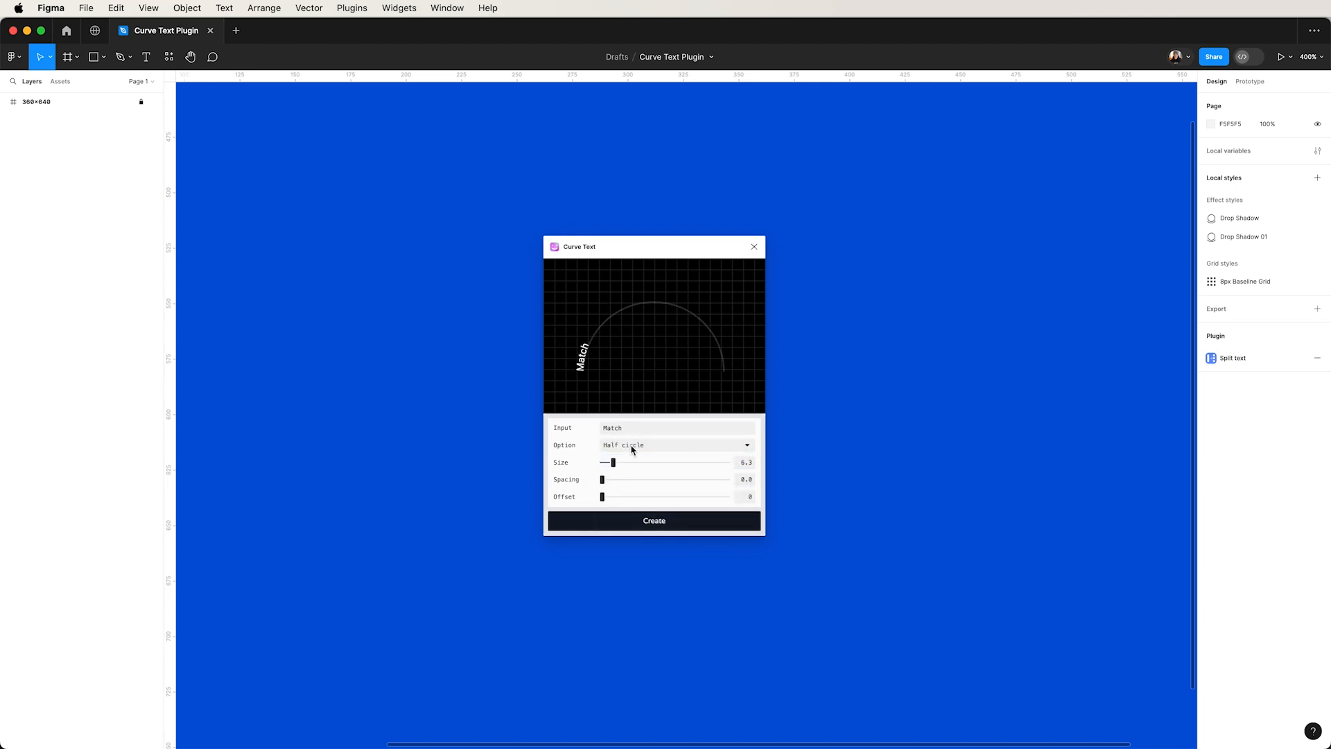
pyautogui.click(633, 449)
pyautogui.click(624, 461)
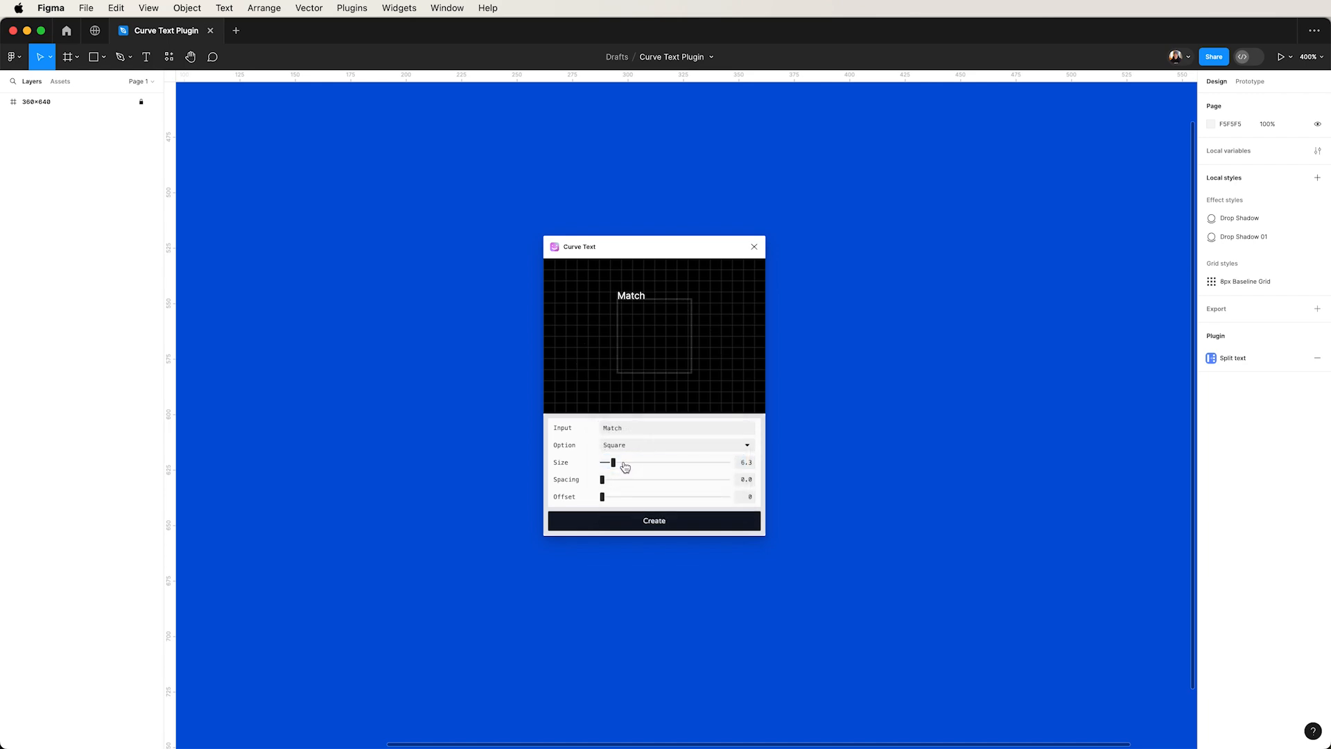
pyautogui.click(625, 445)
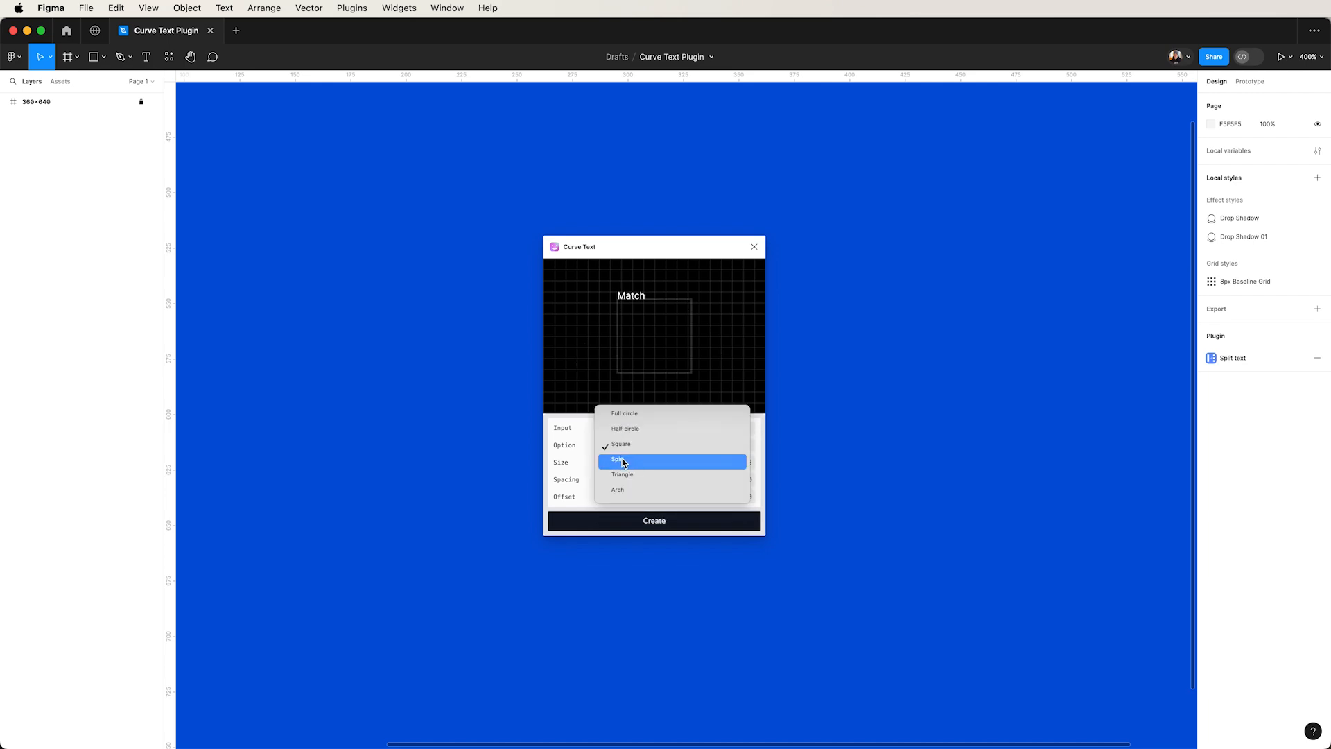
pyautogui.click(623, 461)
pyautogui.click(629, 448)
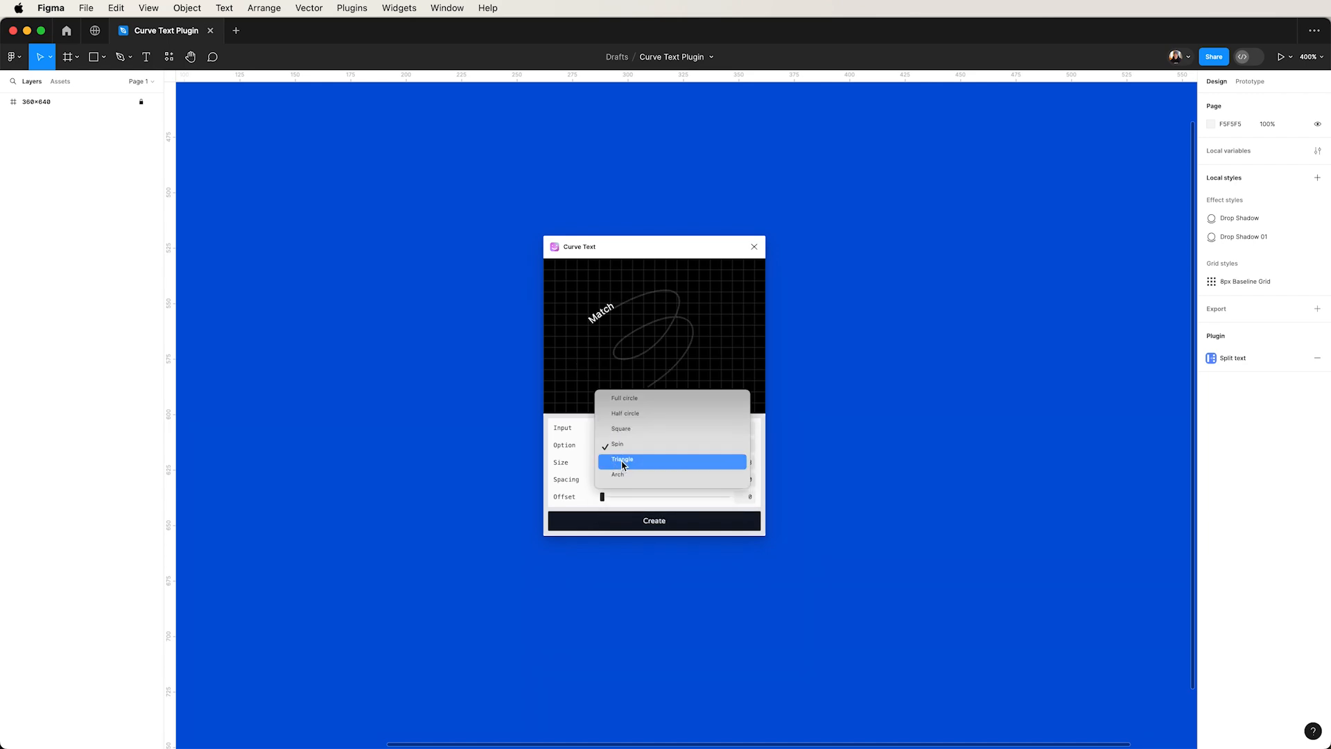
pyautogui.click(623, 461)
pyautogui.click(626, 445)
pyautogui.click(624, 460)
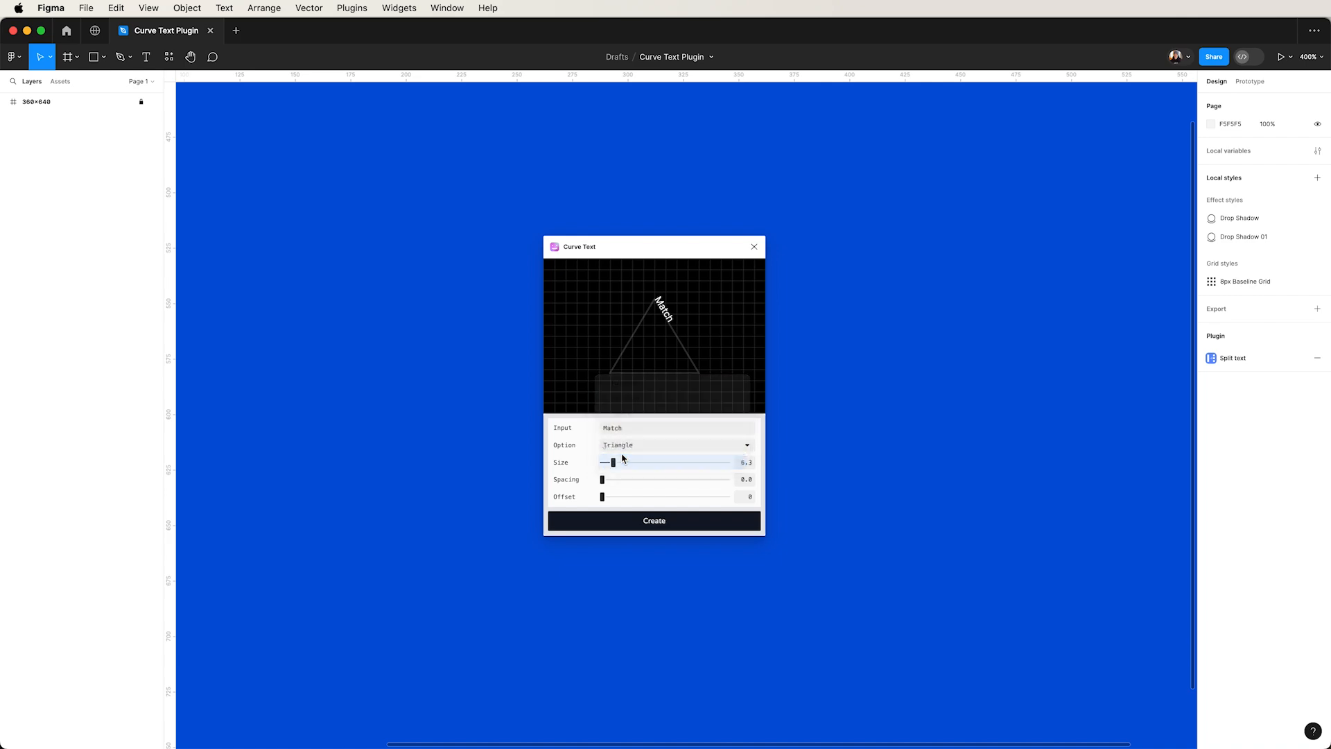
# Switch the path to Spin, try an offset of 61 and return the offset to 0
pyautogui.click(628, 447)
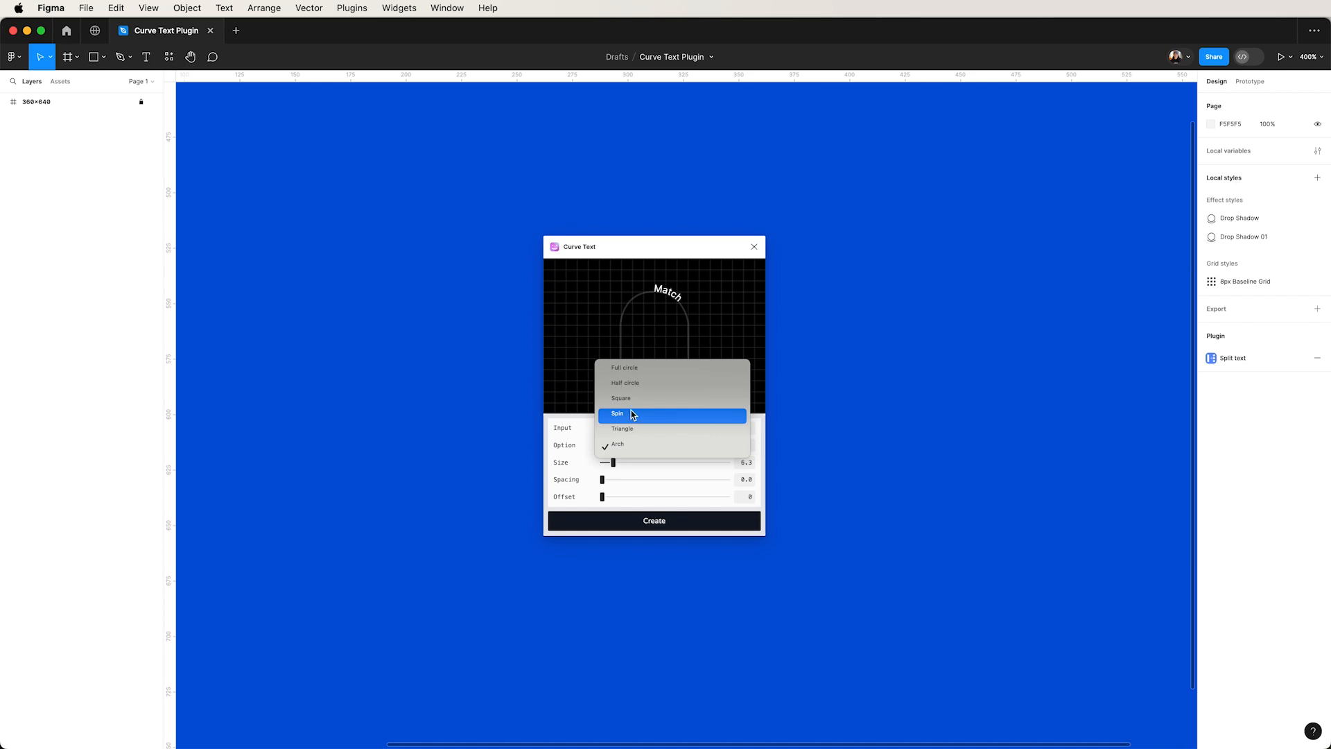
pyautogui.click(632, 414)
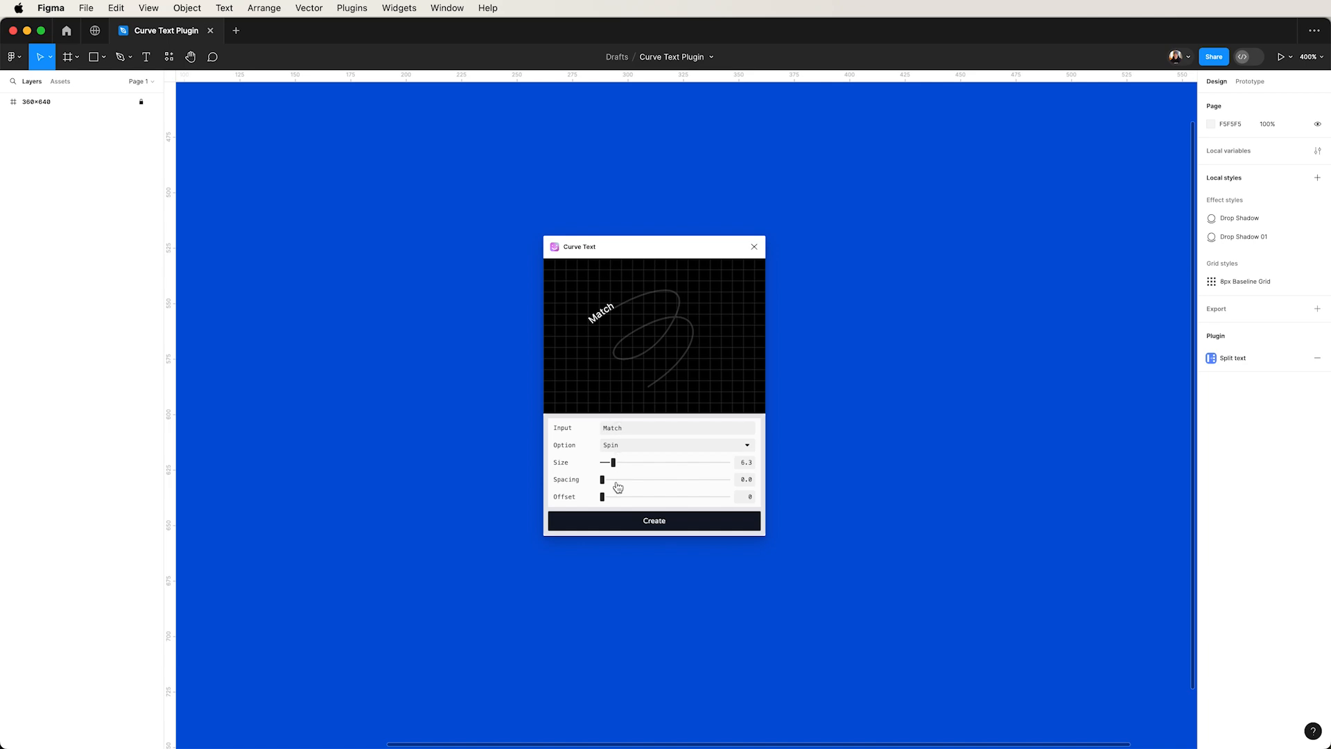
pyautogui.moveTo(603, 496); pyautogui.dragTo(678, 497)
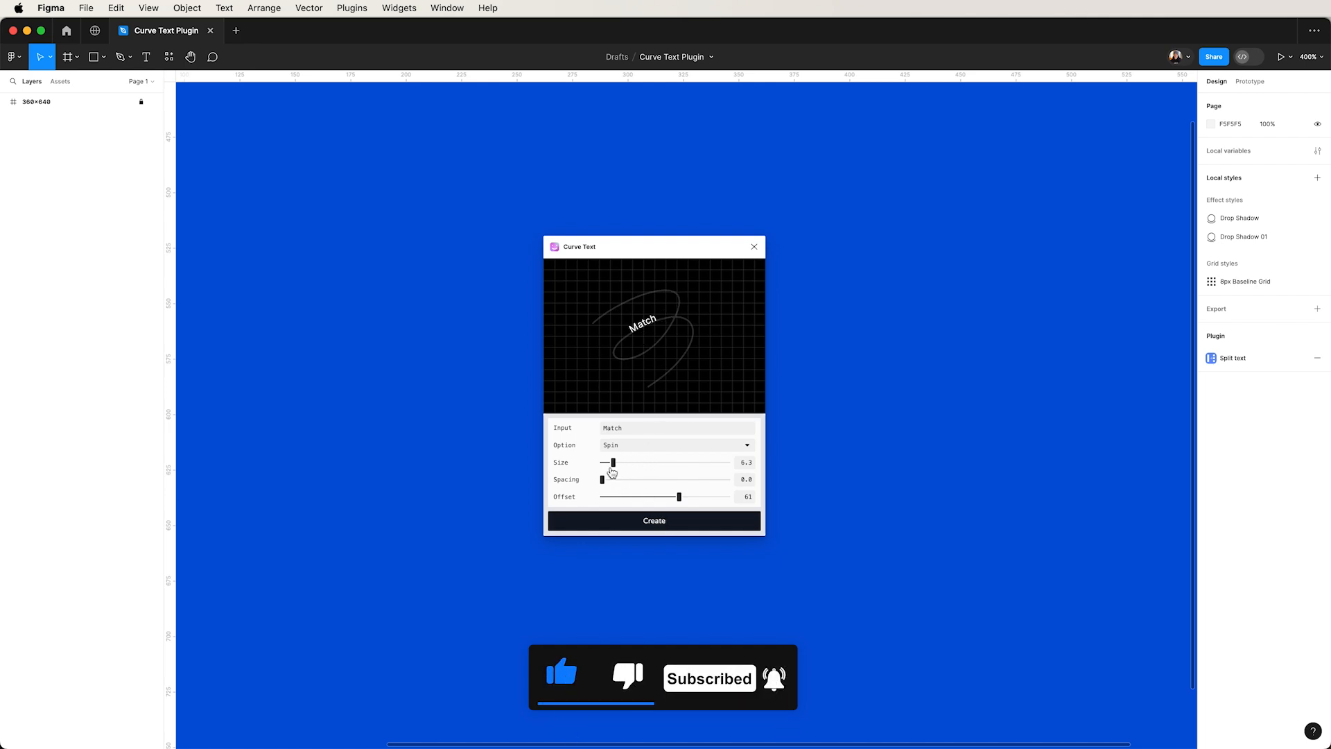
pyautogui.moveTo(679, 497); pyautogui.dragTo(600, 478)
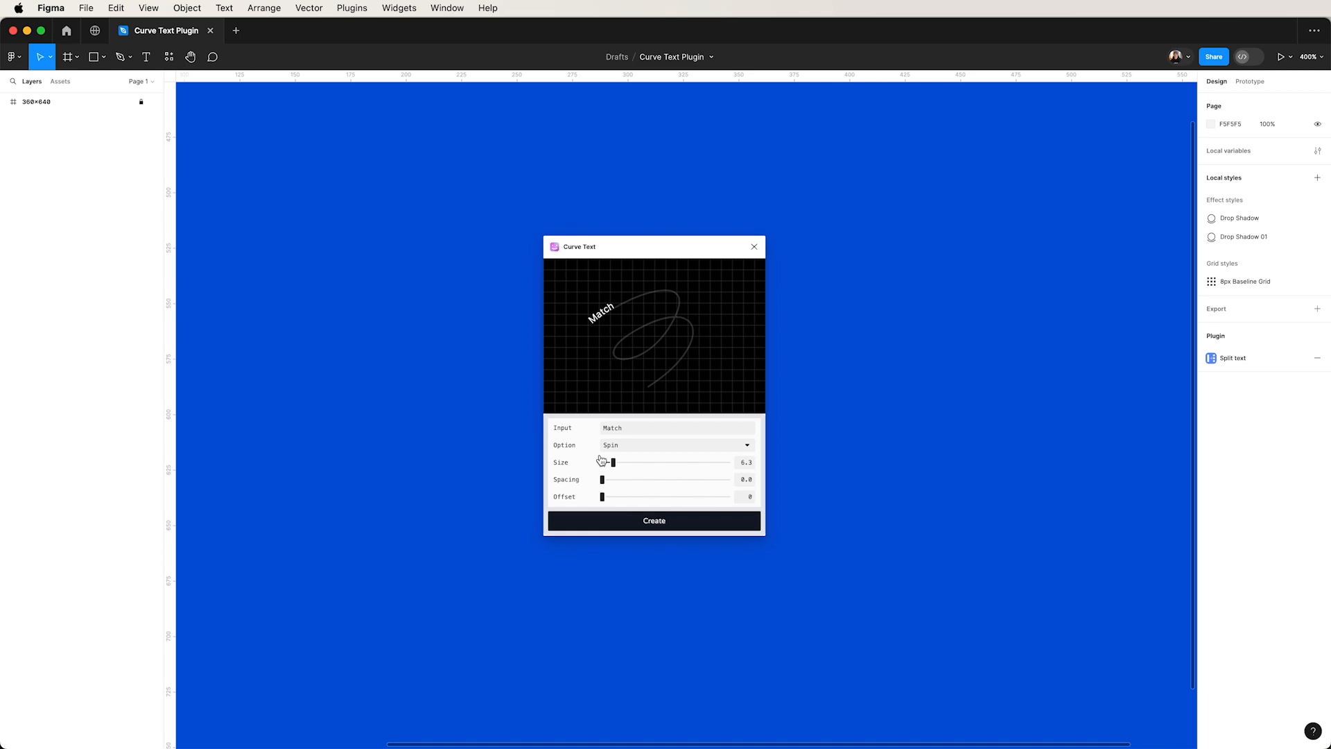
# Choose the Half circle path and try the text at size 30 with an offset of 27
pyautogui.click(619, 449)
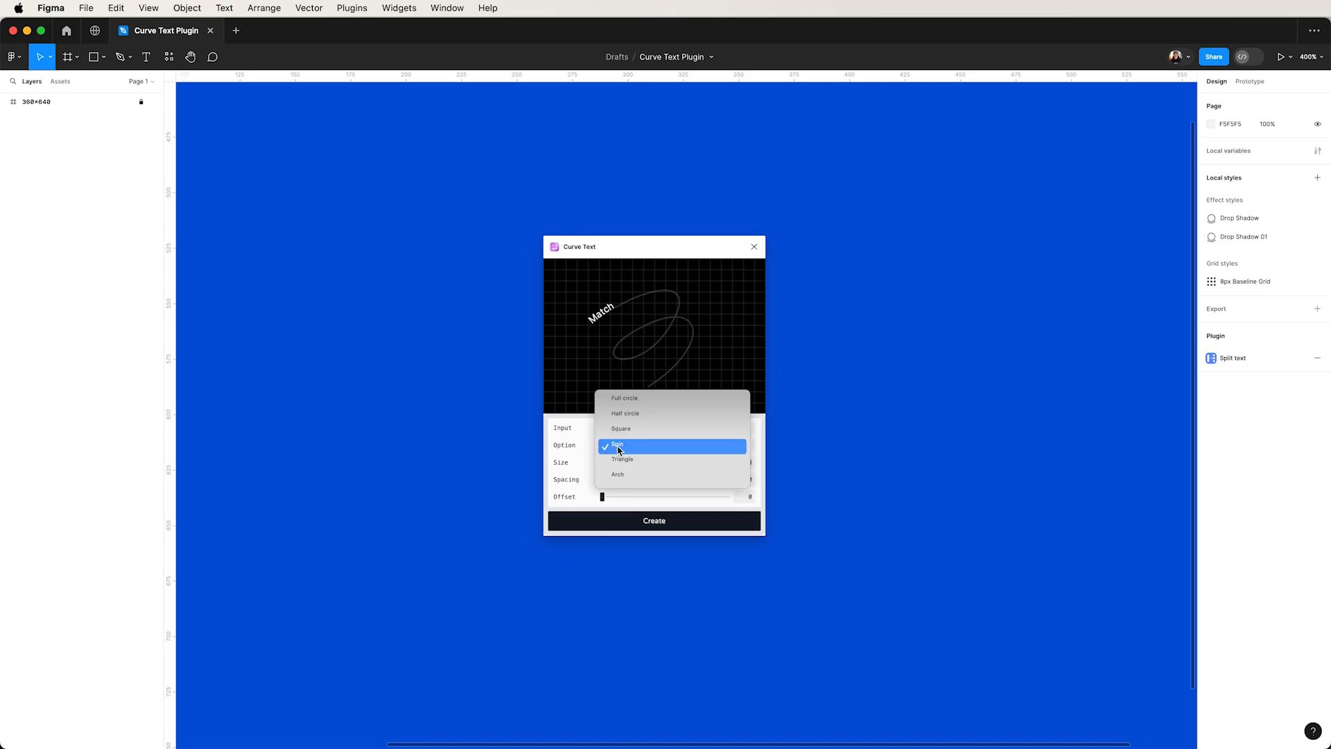
pyautogui.click(648, 416)
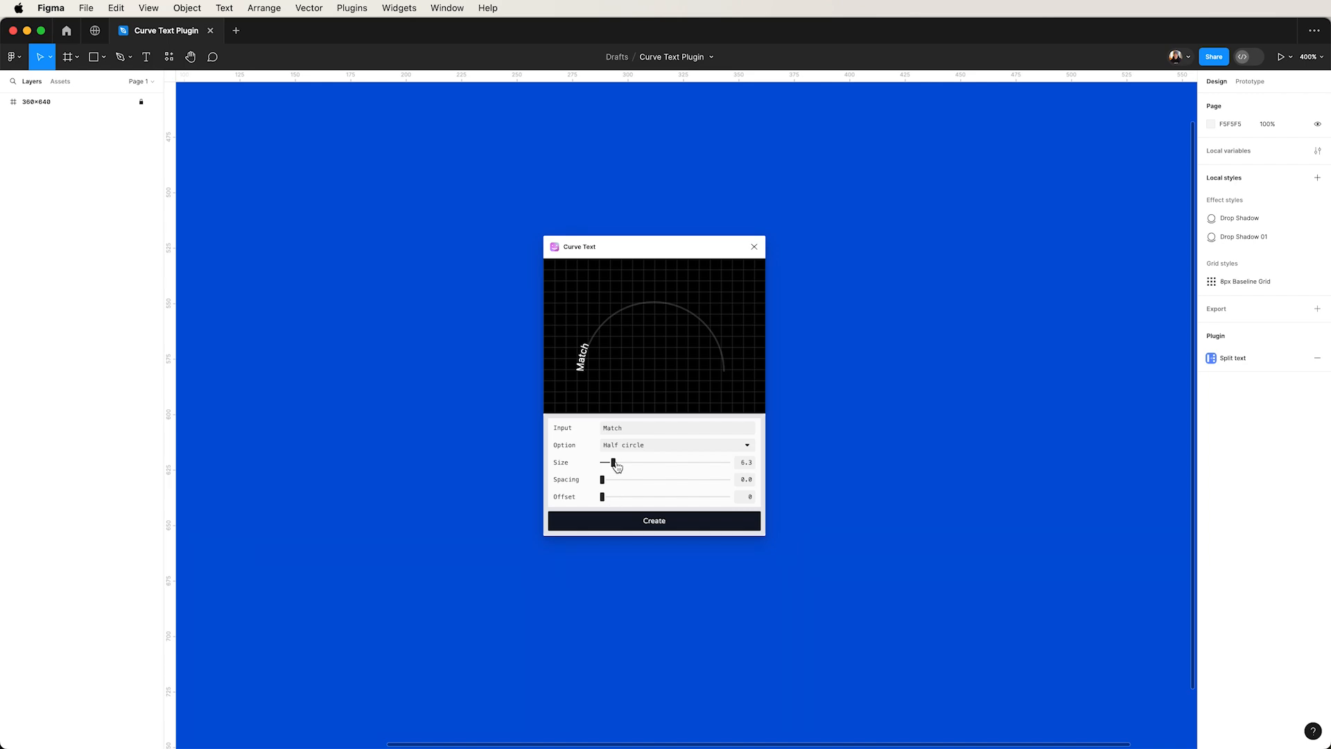
pyautogui.moveTo(616, 467)
pyautogui.mouseDown()
pyautogui.moveTo(639, 463)
pyautogui.moveTo(610, 470)
pyautogui.moveTo(616, 462)
pyautogui.mouseUp()
pyautogui.moveTo(603, 495); pyautogui.dragTo(655, 488)
pyautogui.moveTo(618, 469); pyautogui.dragTo(721, 462)
pyautogui.moveTo(721, 461); pyautogui.dragTo(729, 462)
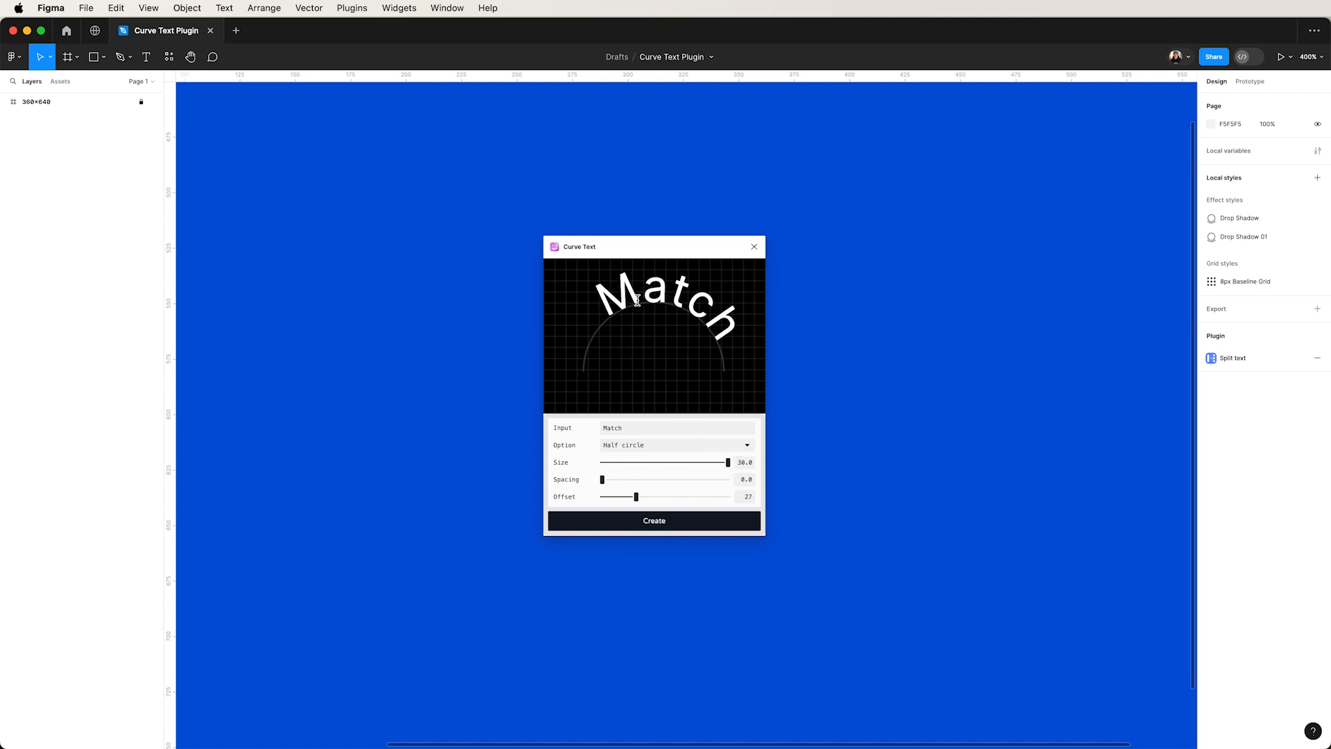
# Set the size to 4.0 and the offset to 46, and create the curved text on the canvas
pyautogui.moveTo(724, 461); pyautogui.dragTo(660, 496)
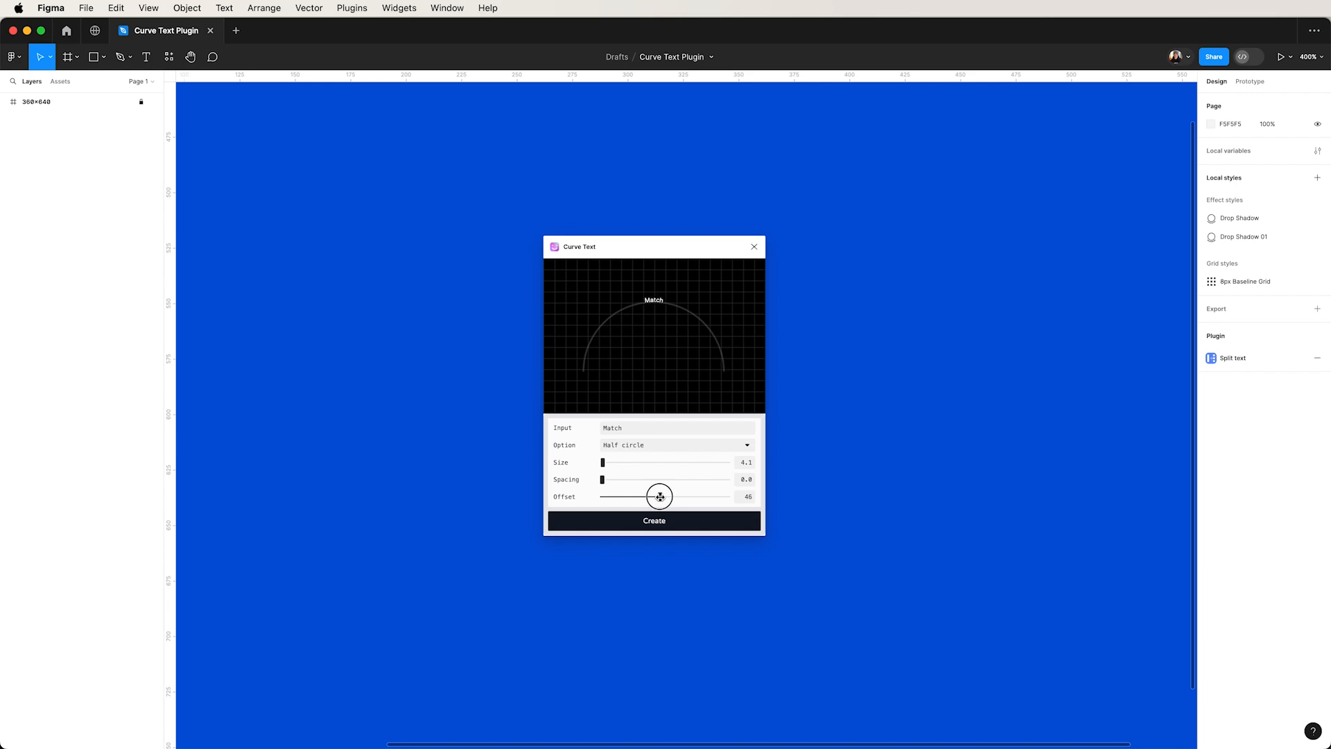
pyautogui.click(603, 464)
pyautogui.click(638, 522)
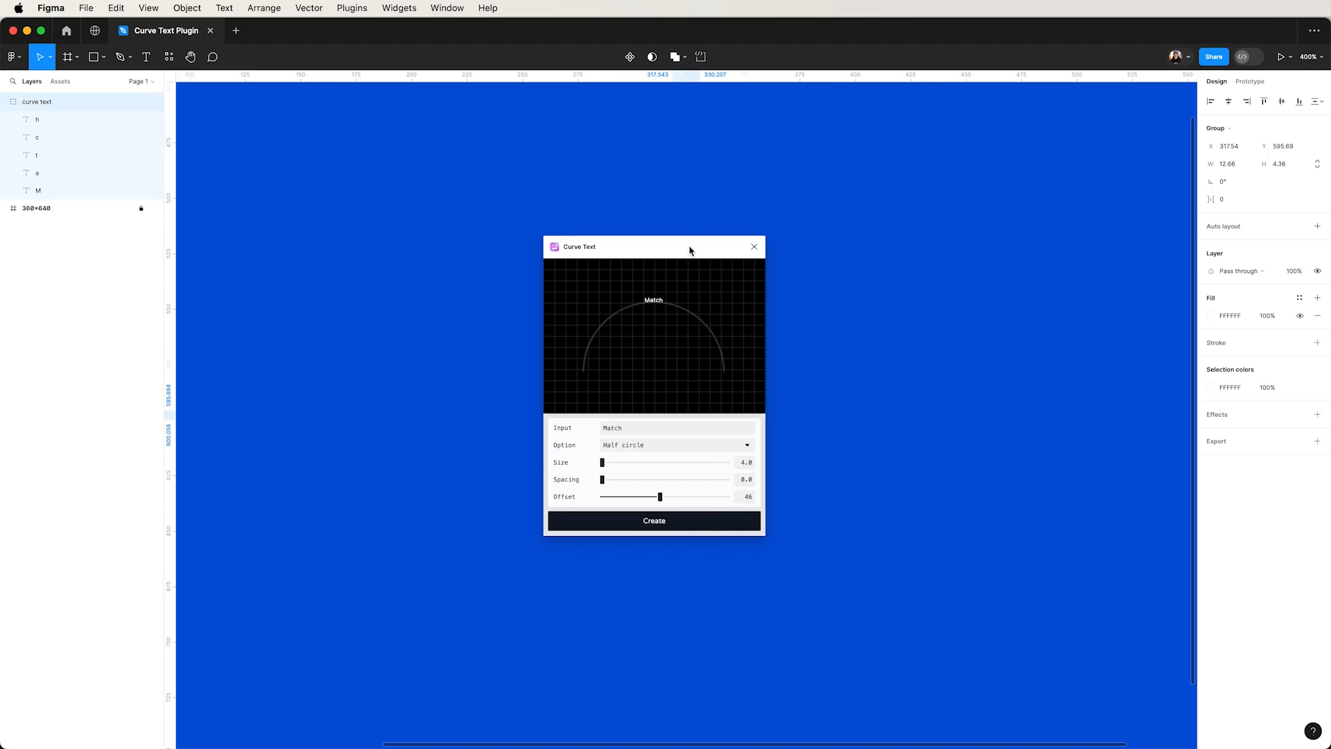
# Move the plugin window off the new text and scale the curve text group up to about 127 × 43.75
pyautogui.moveTo(690, 248); pyautogui.dragTo(347, 113)
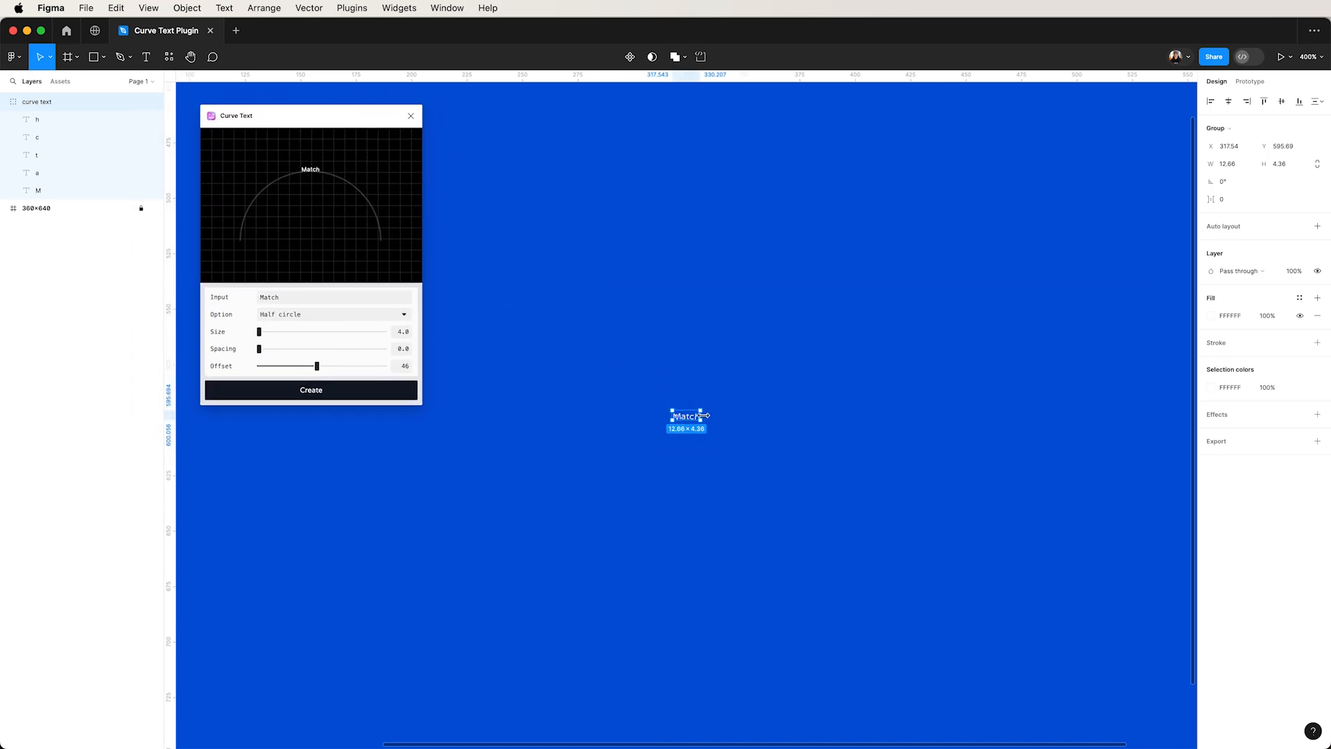
pyautogui.click(698, 463)
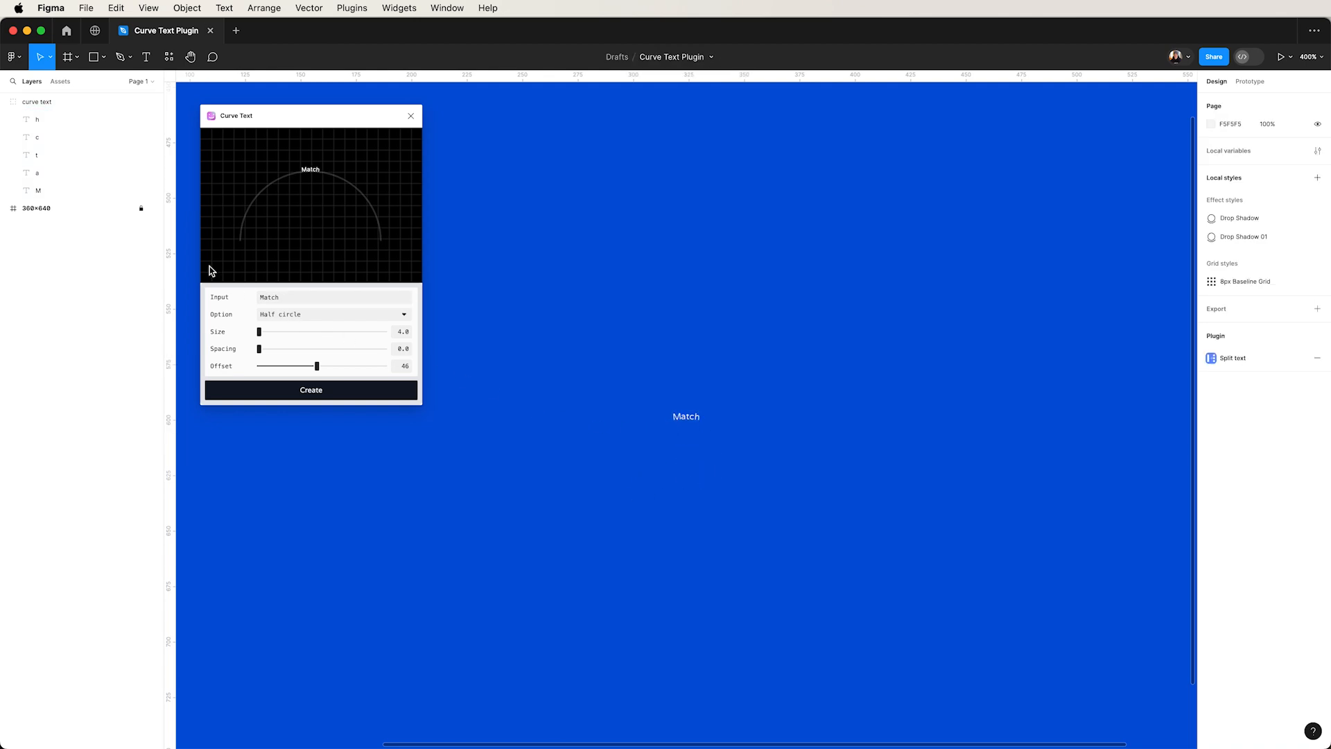
pyautogui.click(93, 105)
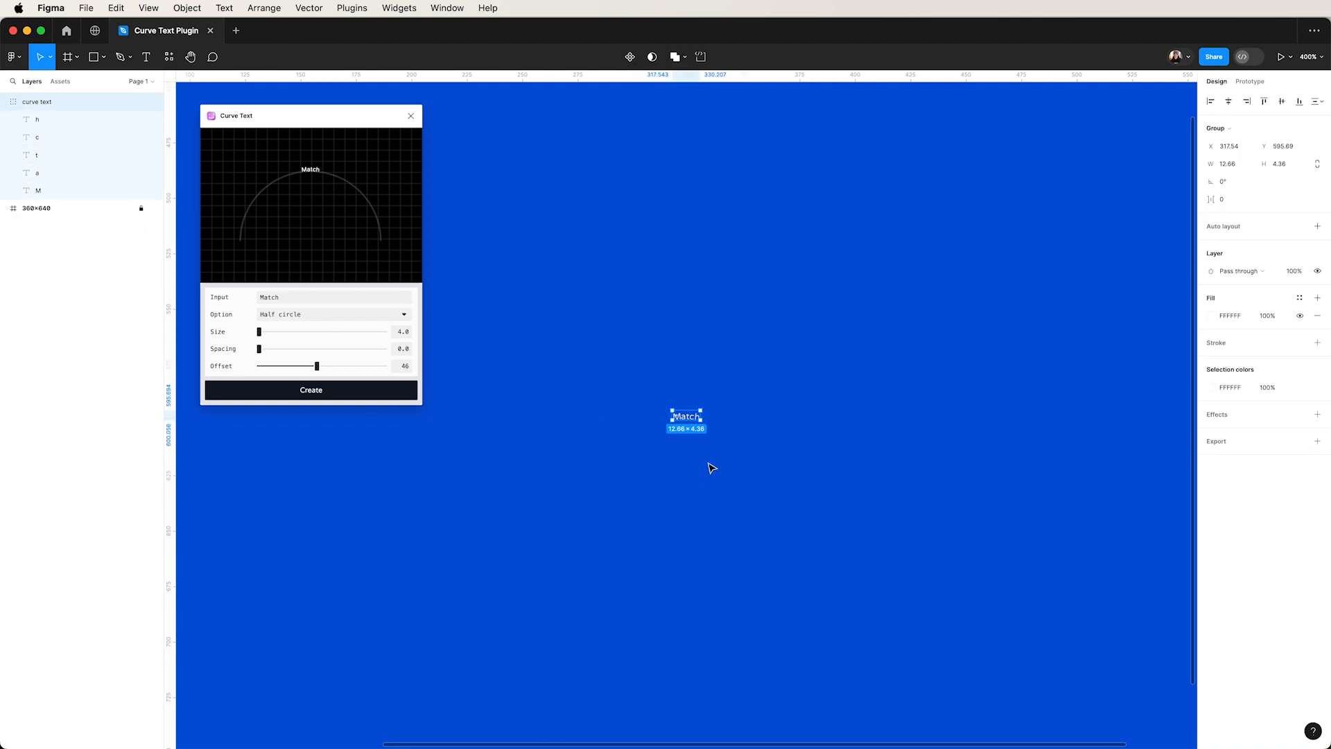
pyautogui.press('k')
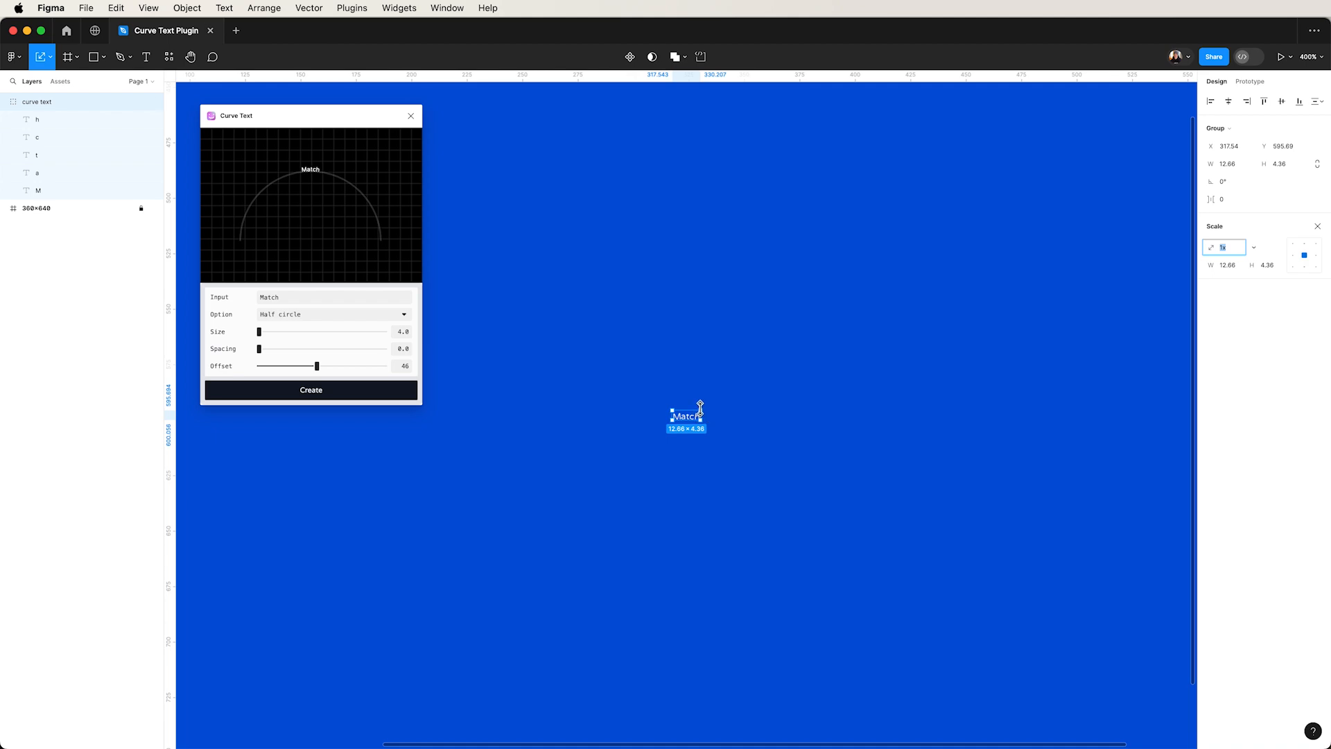
pyautogui.moveTo(700, 408); pyautogui.dragTo(781, 363)
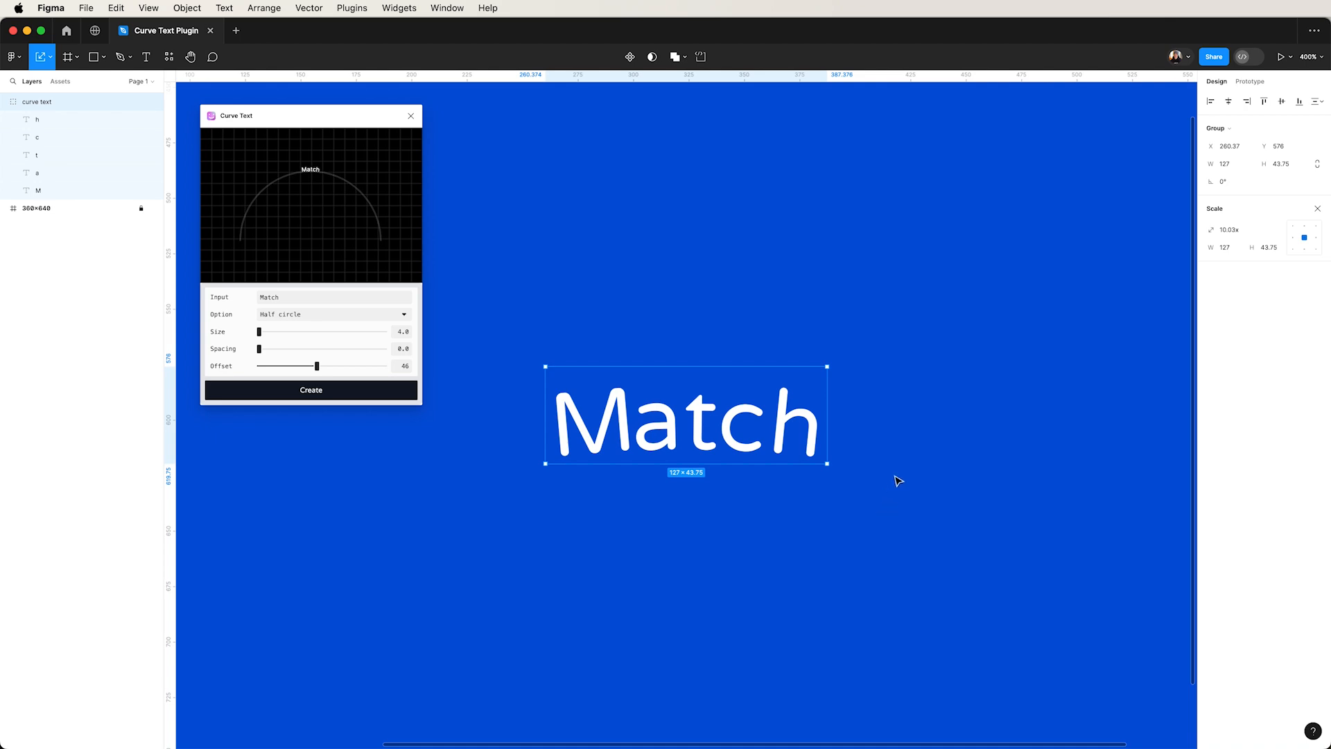
pyautogui.press('v')
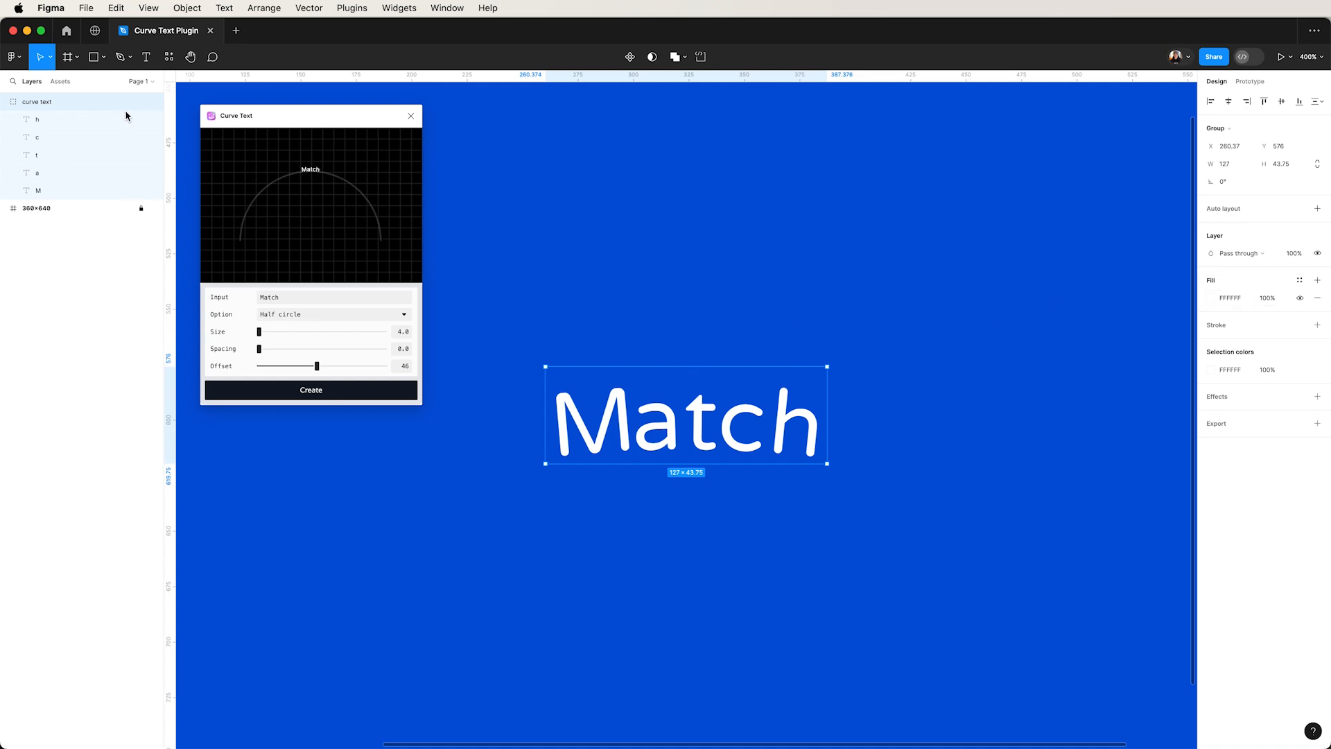
# Change the font of all five curved letters to Mikado Bold DEMO and set their case to uppercase
pyautogui.click(60, 119)
pyautogui.keyDown('shift'); pyautogui.click(52, 189); pyautogui.keyUp('shift')
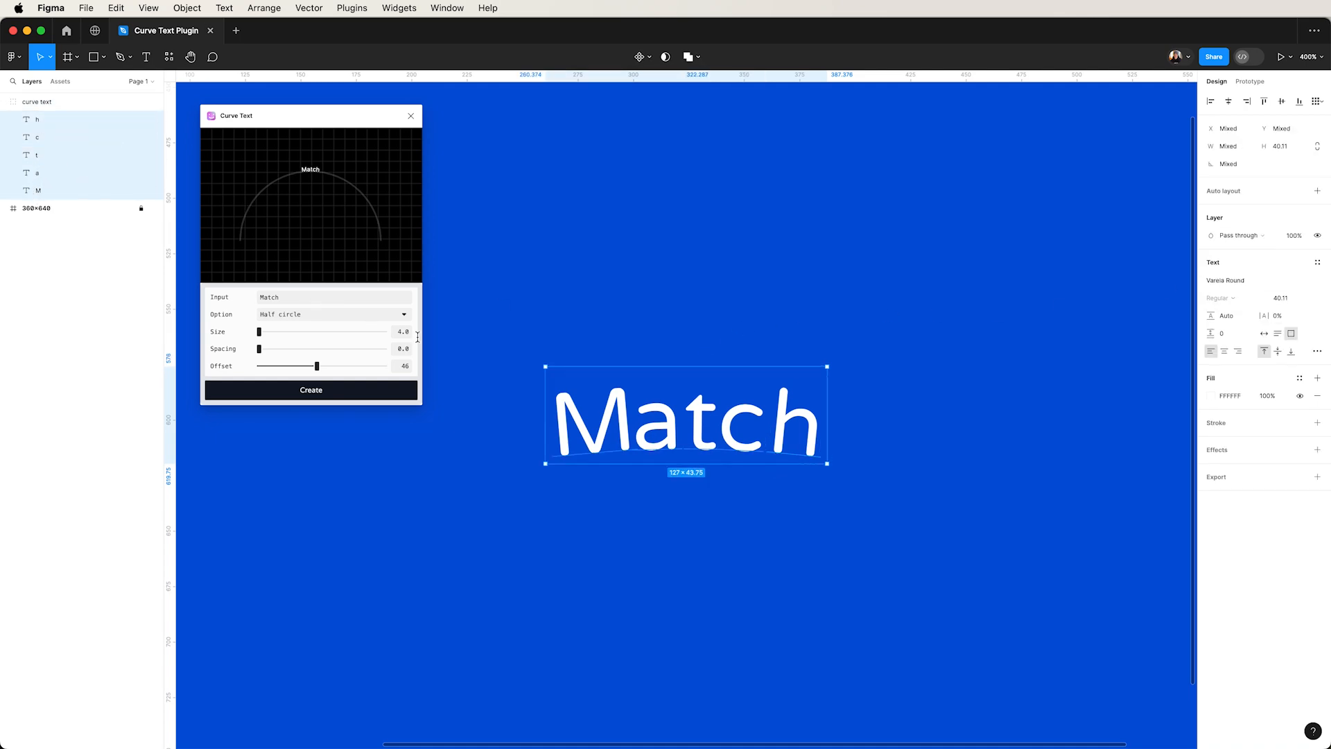
pyautogui.click(1235, 281)
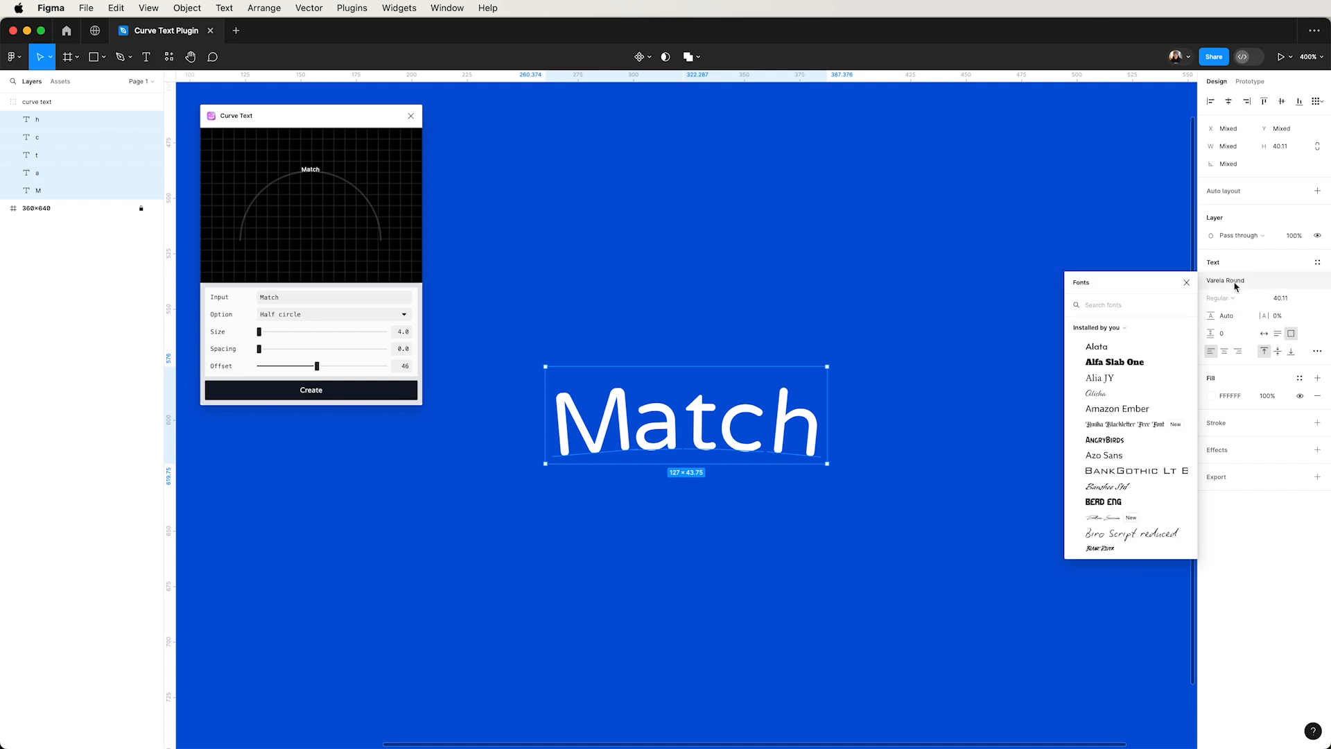
pyautogui.write('Mika')
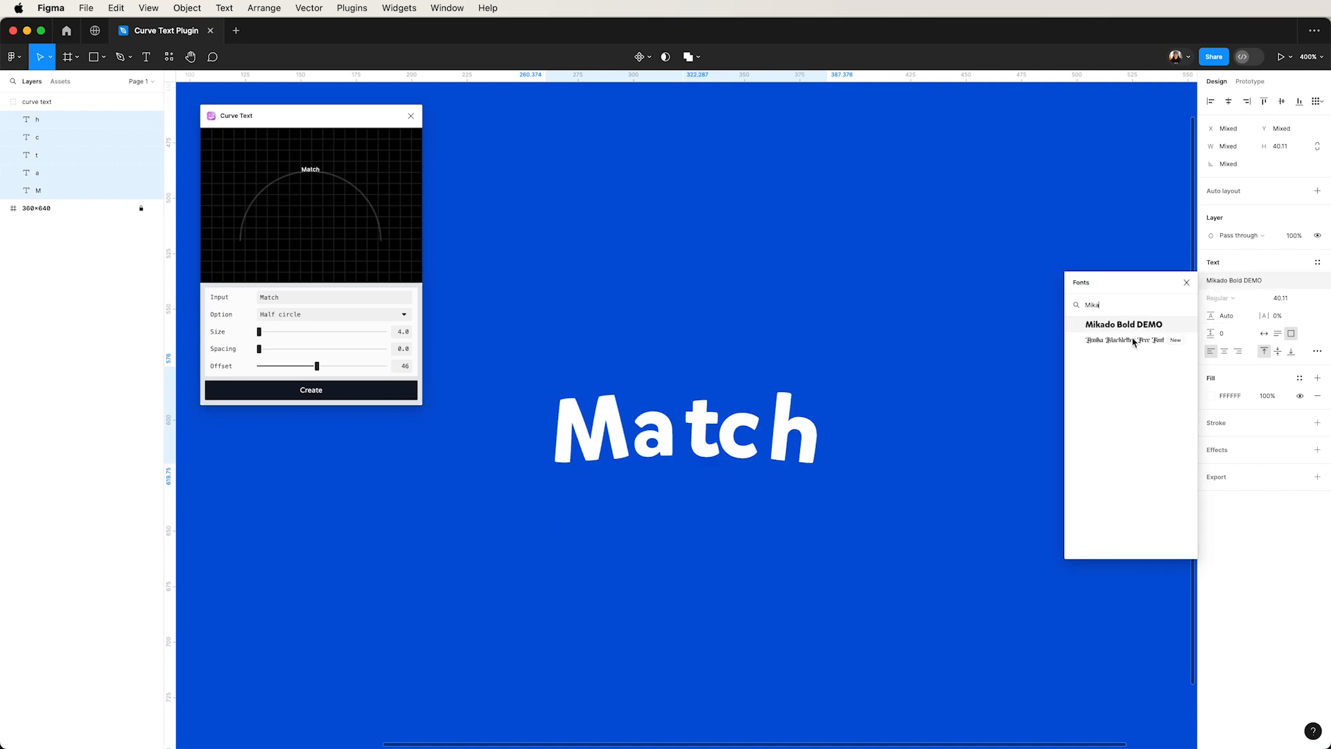
pyautogui.click(1129, 326)
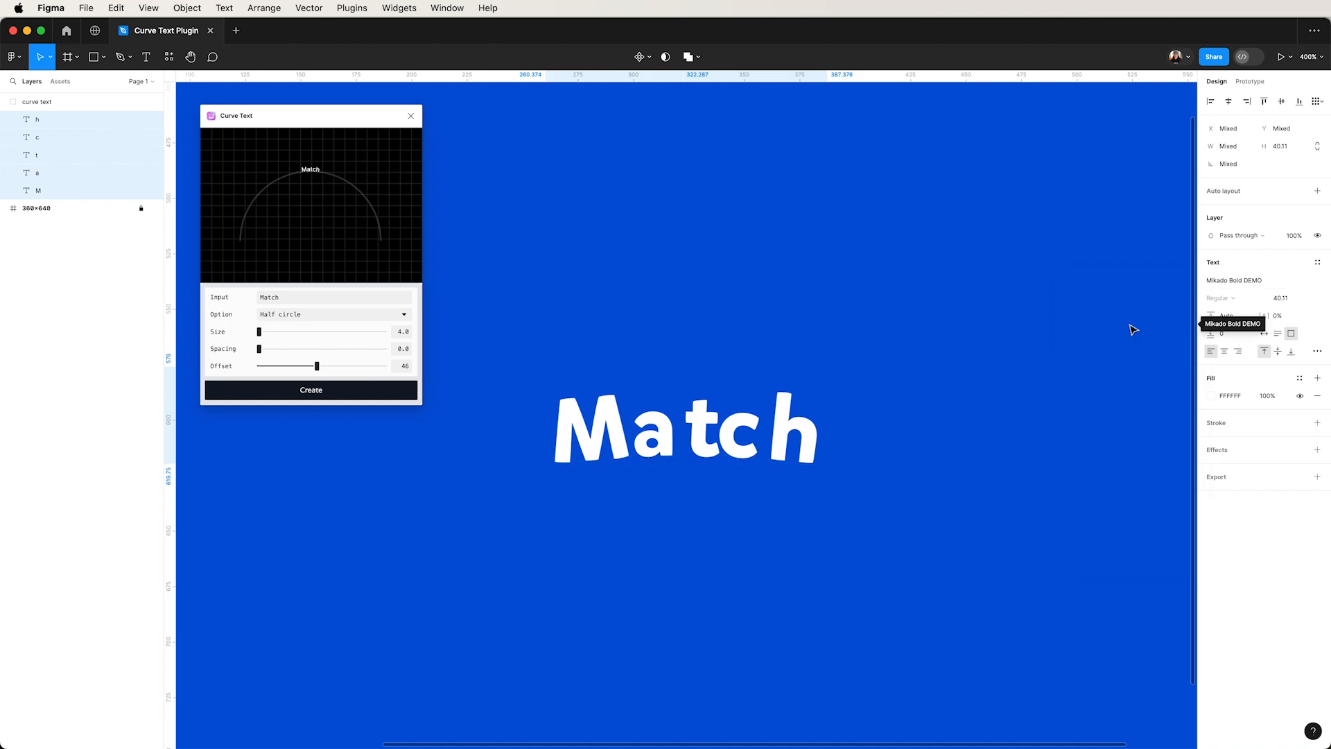
pyautogui.click(1318, 352)
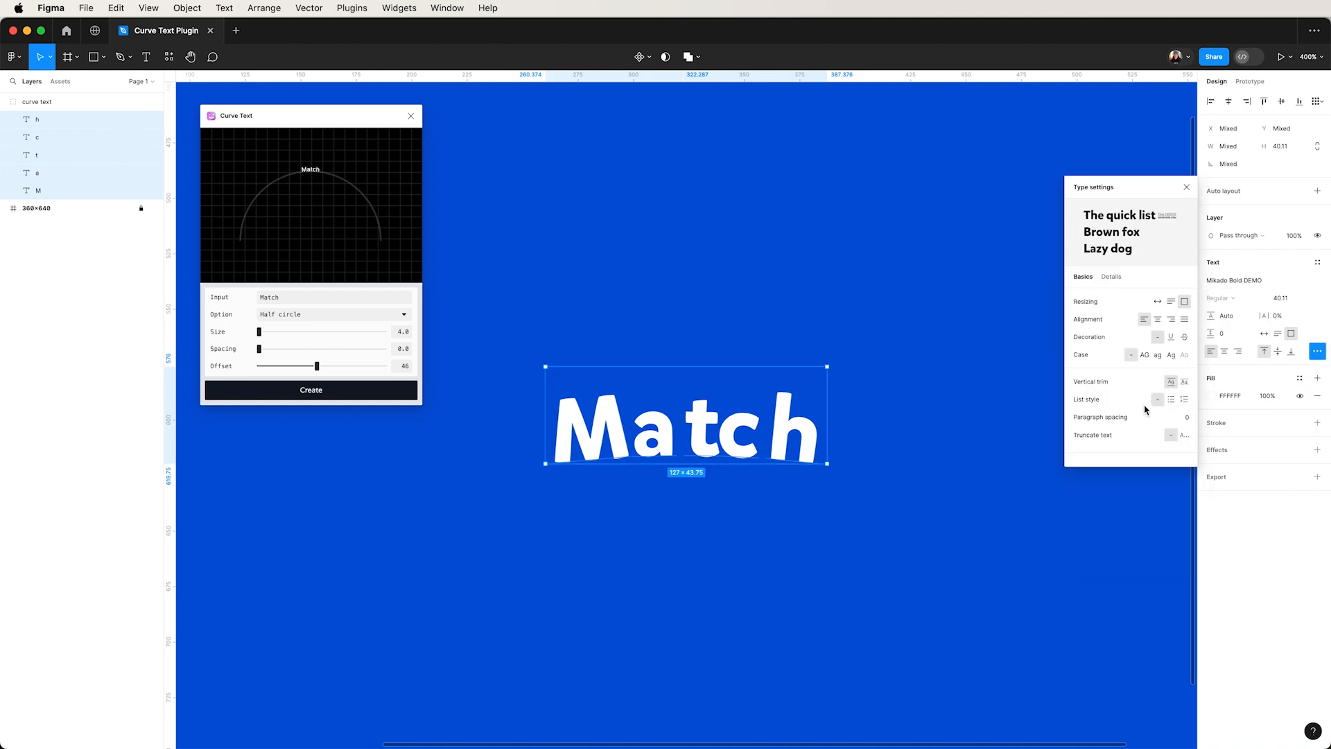
pyautogui.click(1144, 354)
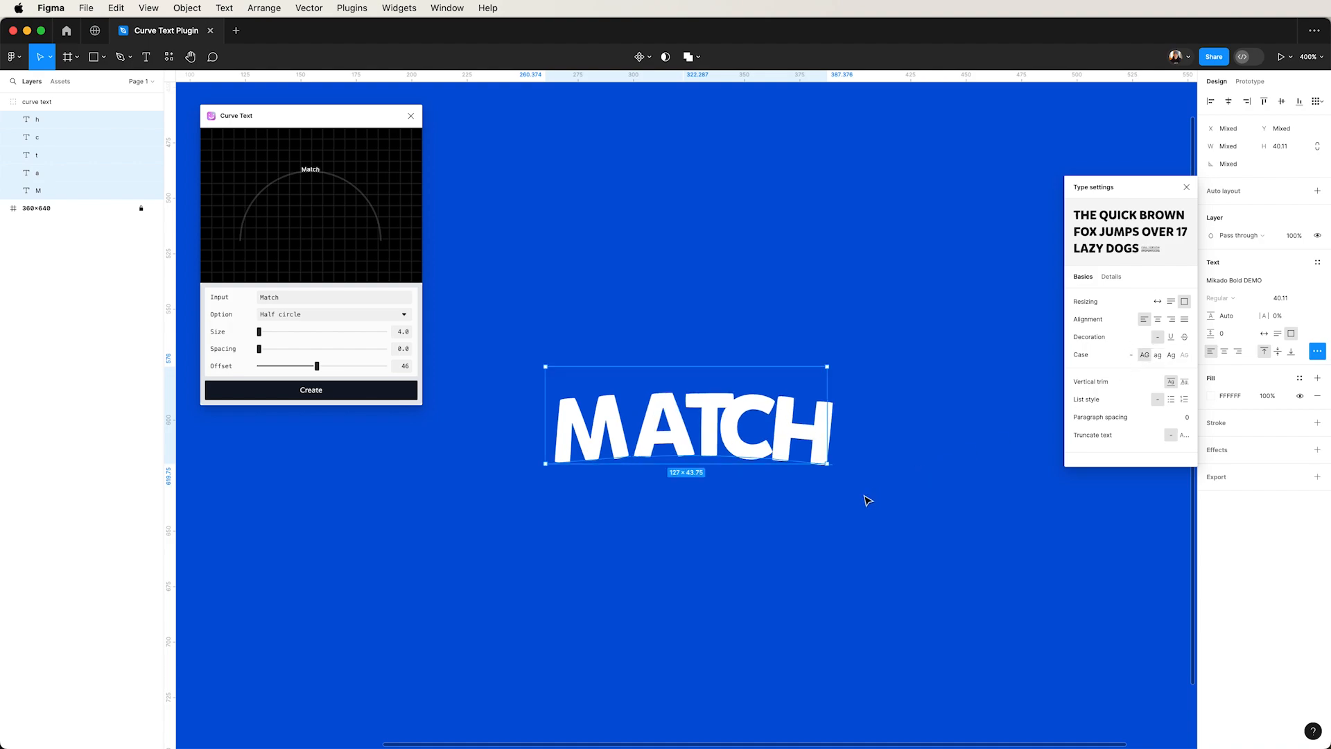
# Spread out the overlapping end letters by shifting the C to X 344.33 and the H to X 371.77
pyautogui.click(63, 158)
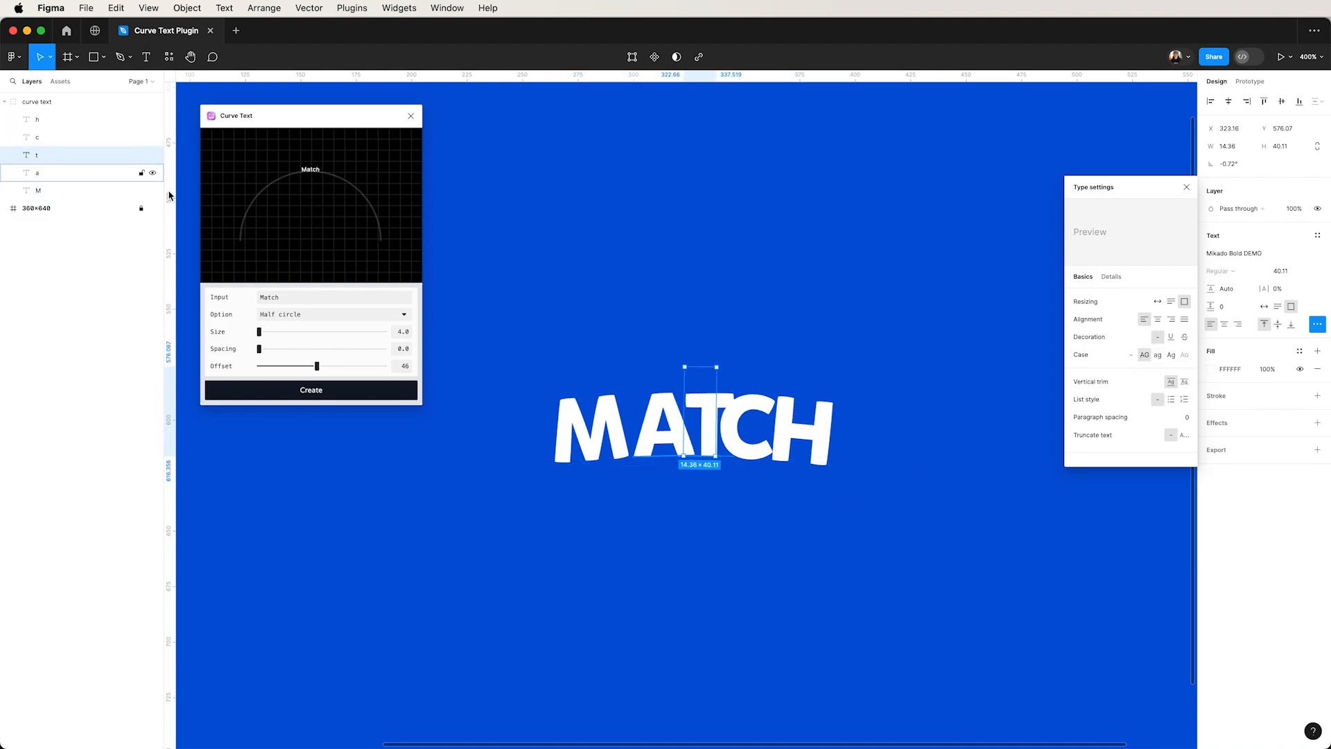
pyautogui.click(62, 192)
pyautogui.click(58, 172)
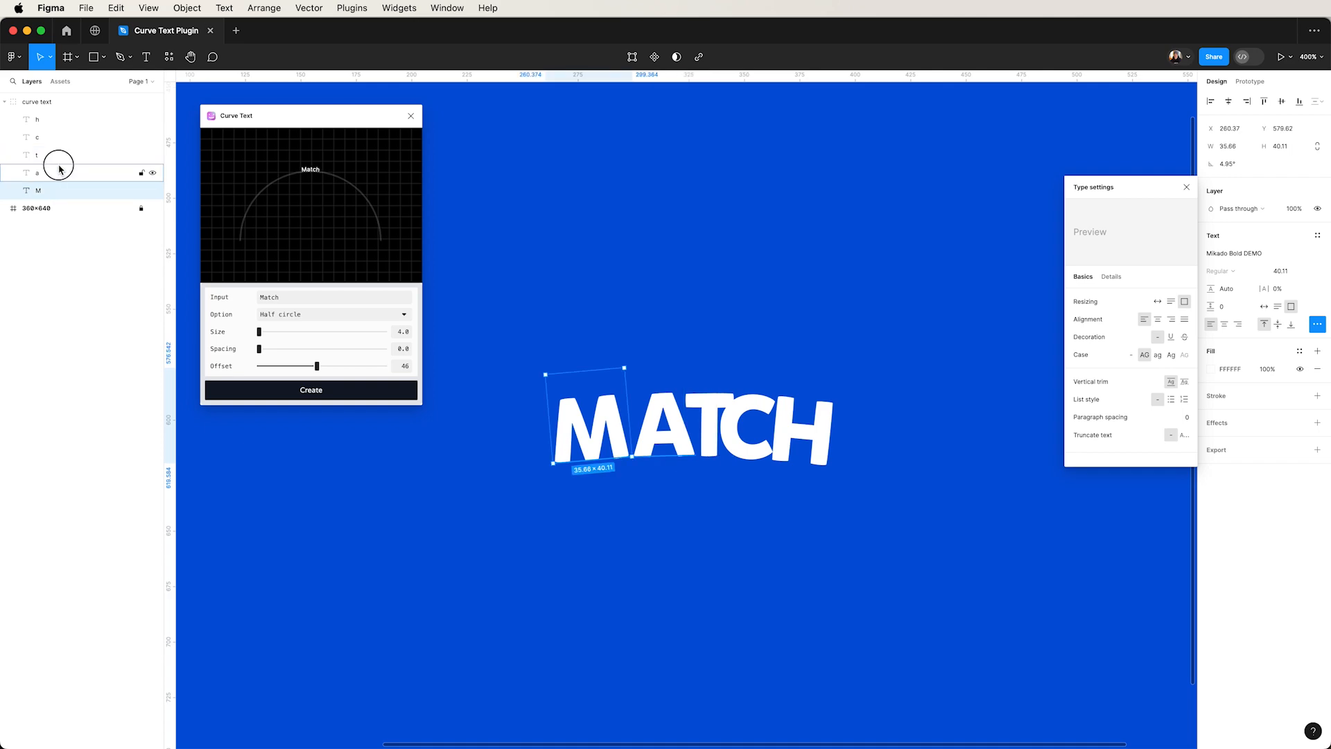
pyautogui.click(57, 159)
pyautogui.click(57, 136)
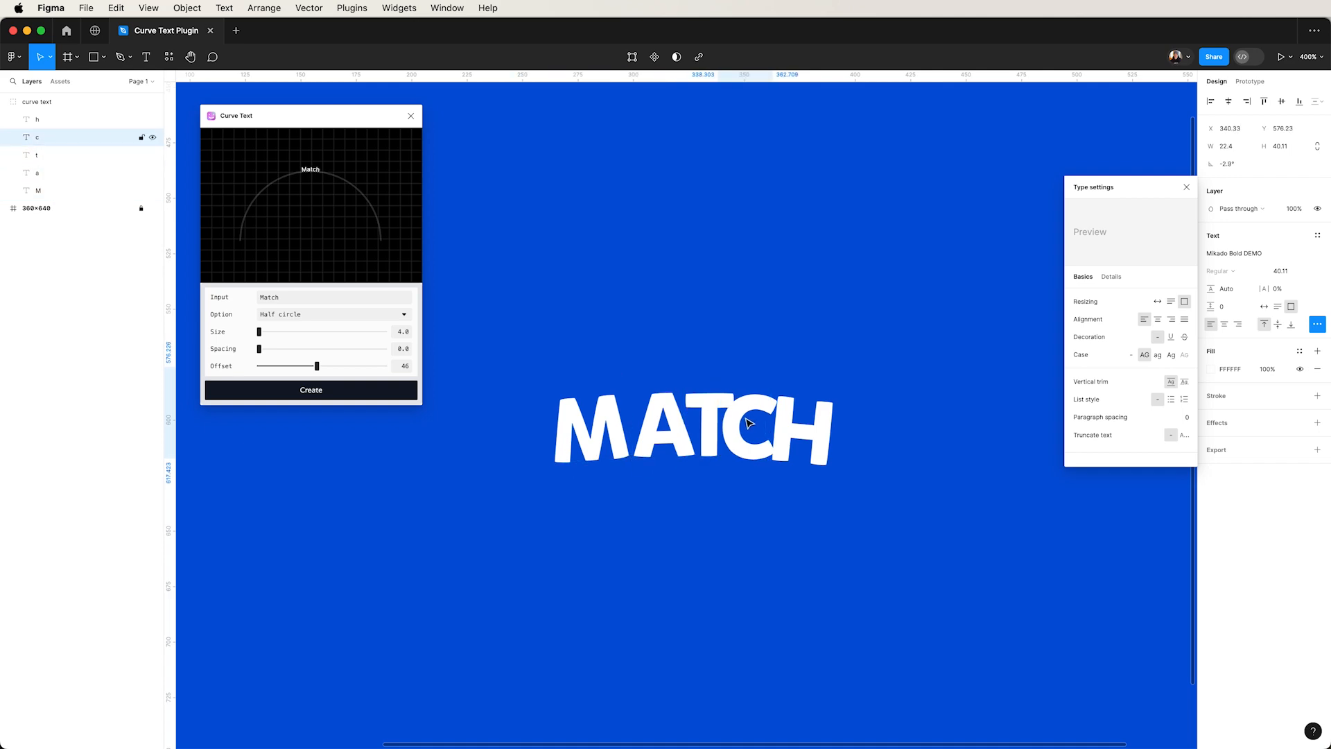
pyautogui.moveTo(801, 433); pyautogui.dragTo(811, 438)
pyautogui.press('Right')
pyautogui.press('Right')
pyautogui.press('Right')
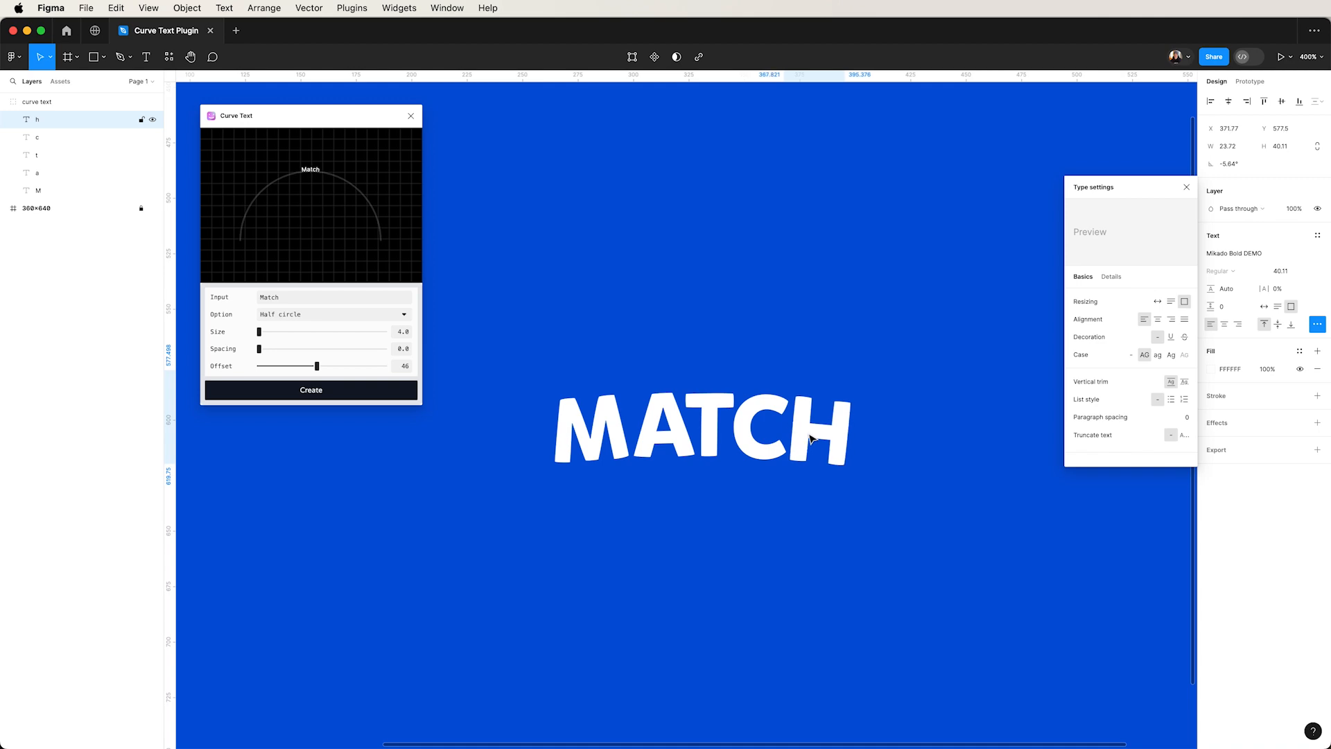
# Nudge the H closer to the C, to X 370.77
pyautogui.click(759, 431)
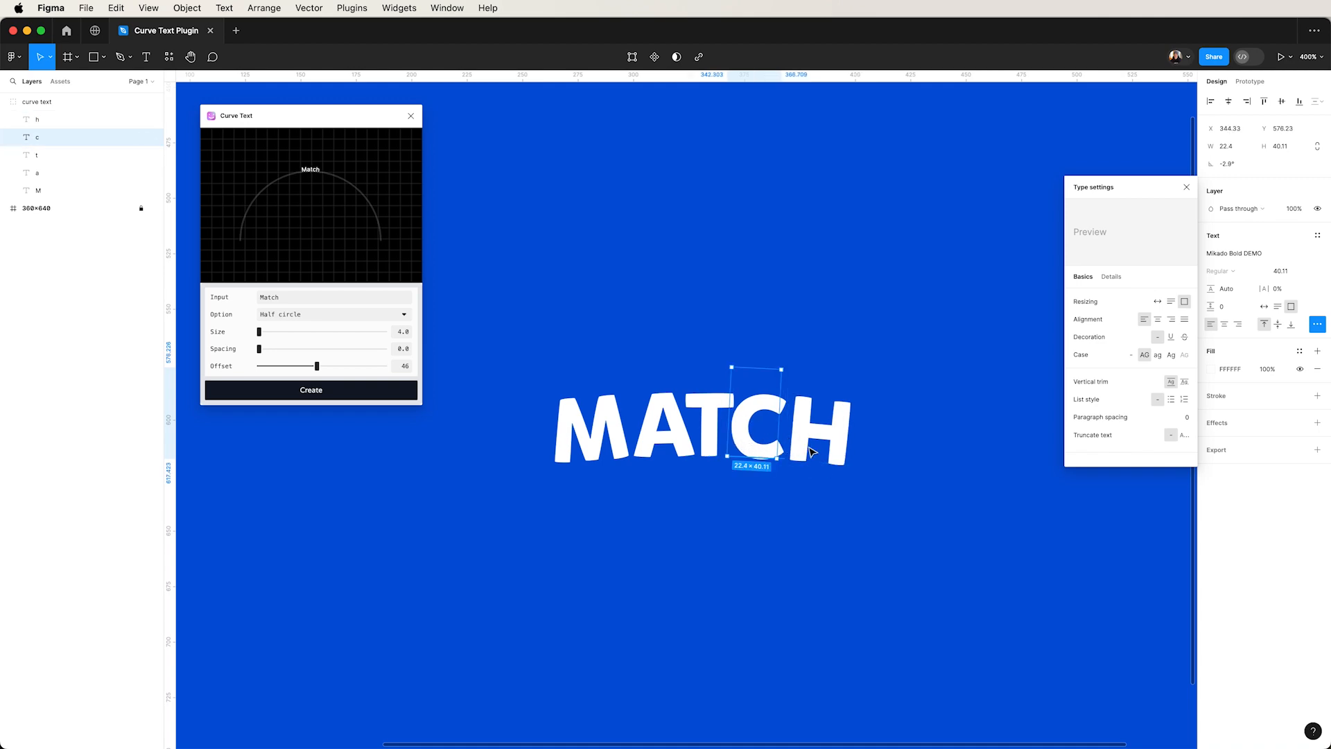
pyautogui.click(824, 433)
pyautogui.press('Left')
pyautogui.press('Left')
pyautogui.press('Right')
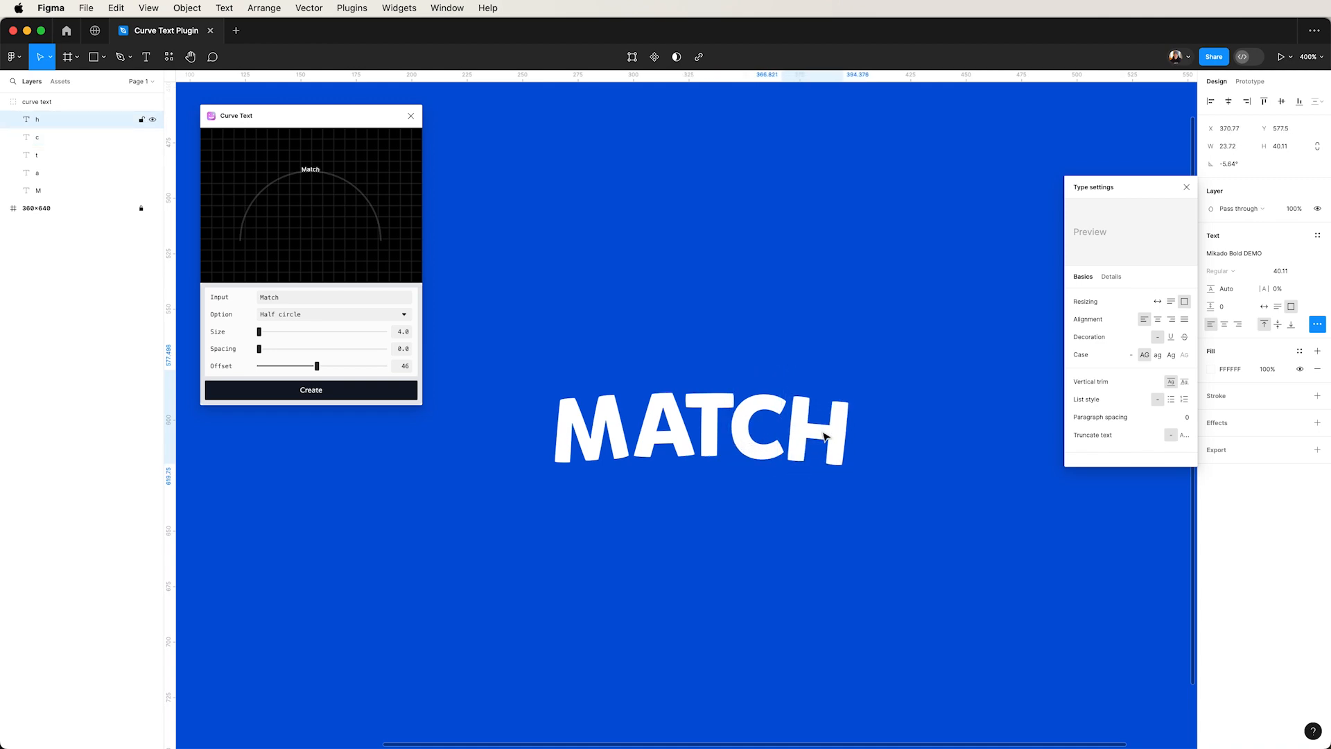
pyautogui.click(852, 514)
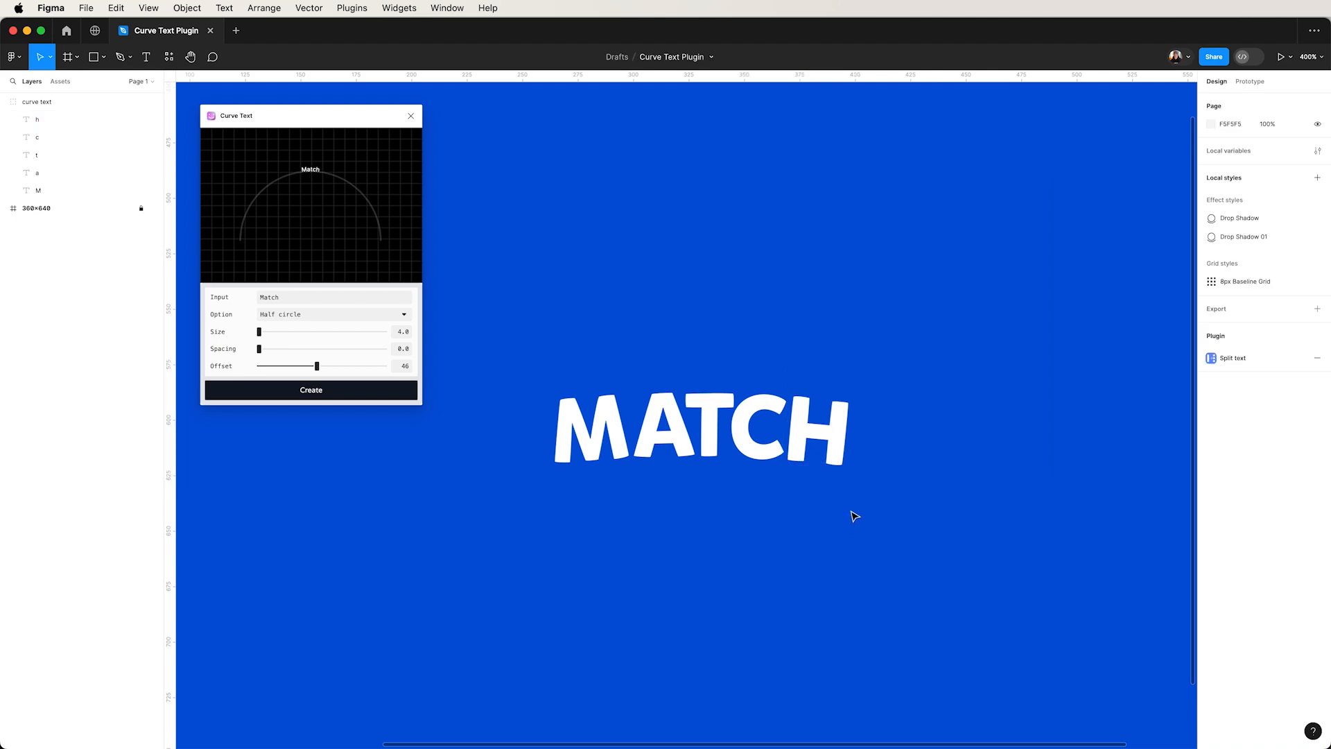
# Level the word against a horizontal guide at its base by rotating the curve text group to 0.93°, and remove the guide
pyautogui.moveTo(857, 497); pyautogui.dragTo(535, 365)
pyautogui.moveTo(547, 76); pyautogui.dragTo(576, 464)
pyautogui.click(881, 384)
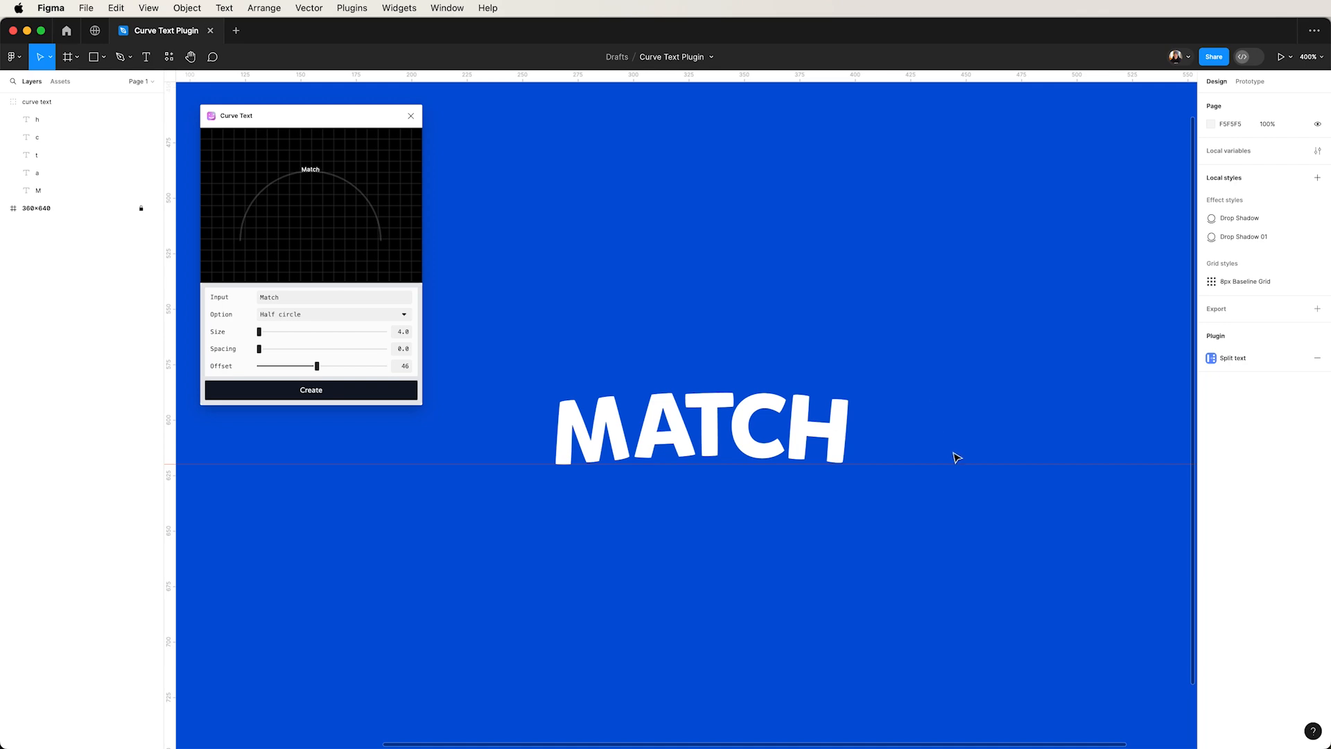
pyautogui.click(960, 481)
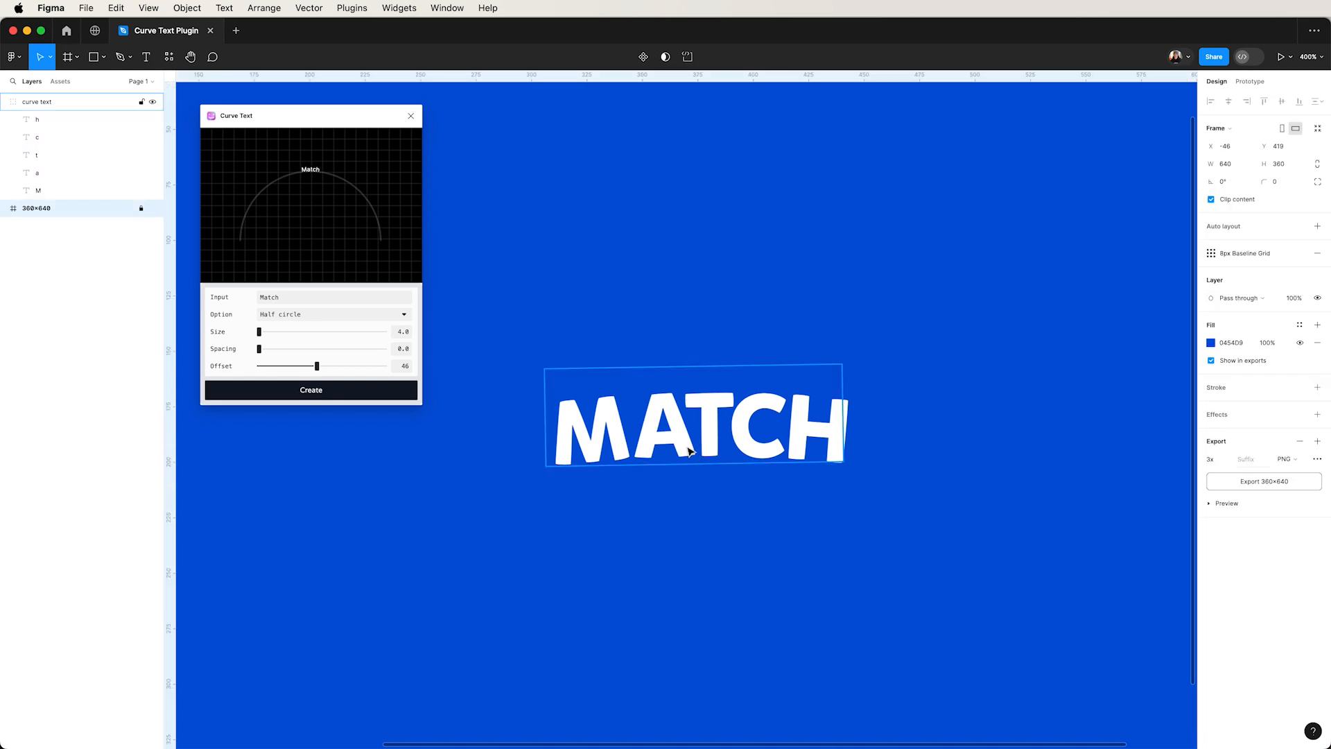
pyautogui.click(42, 119)
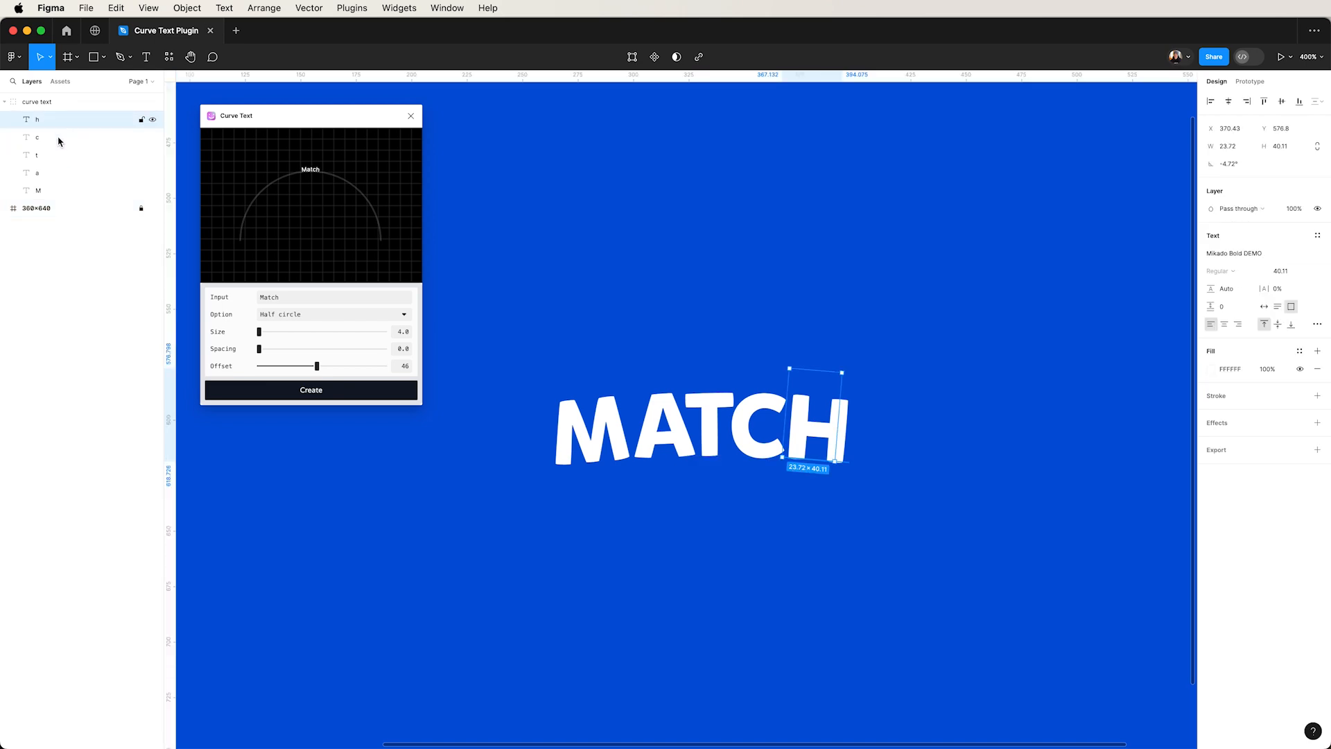
pyautogui.keyDown('shift'); pyautogui.click(49, 197); pyautogui.keyUp('shift')
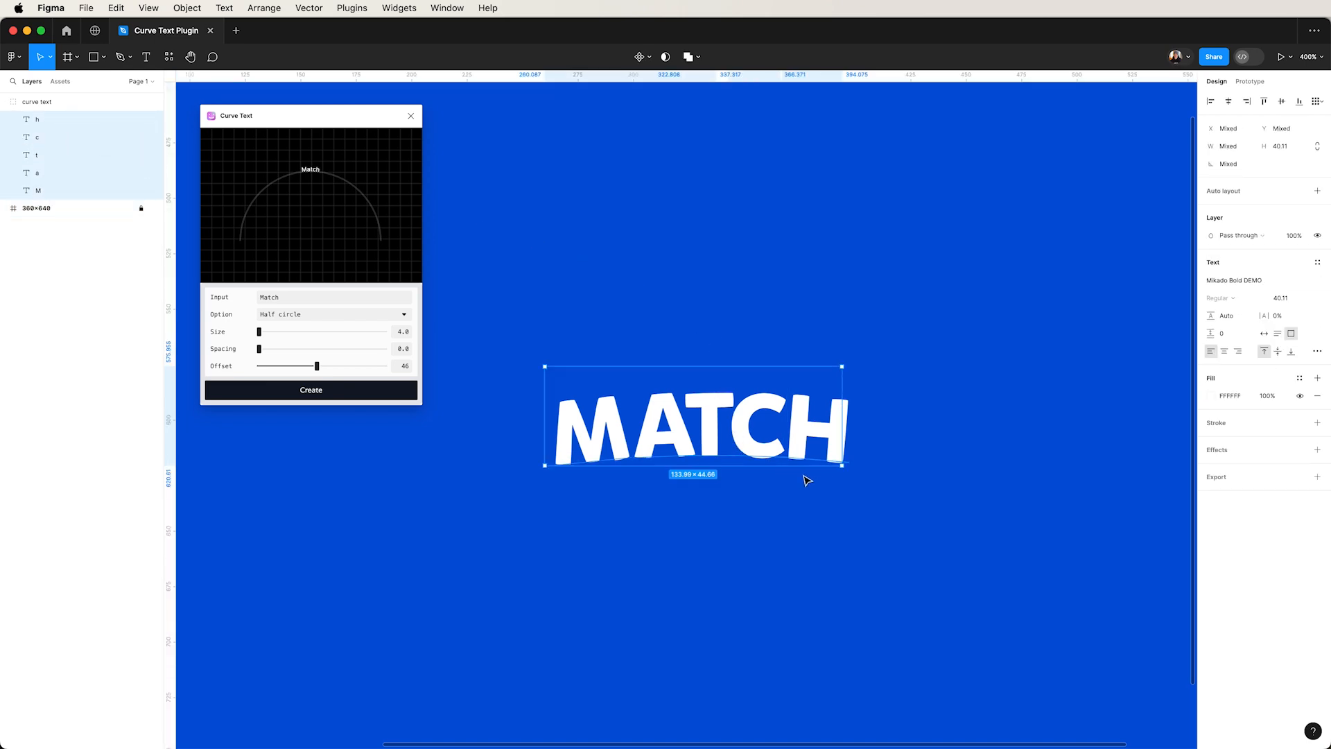
pyautogui.click(809, 528)
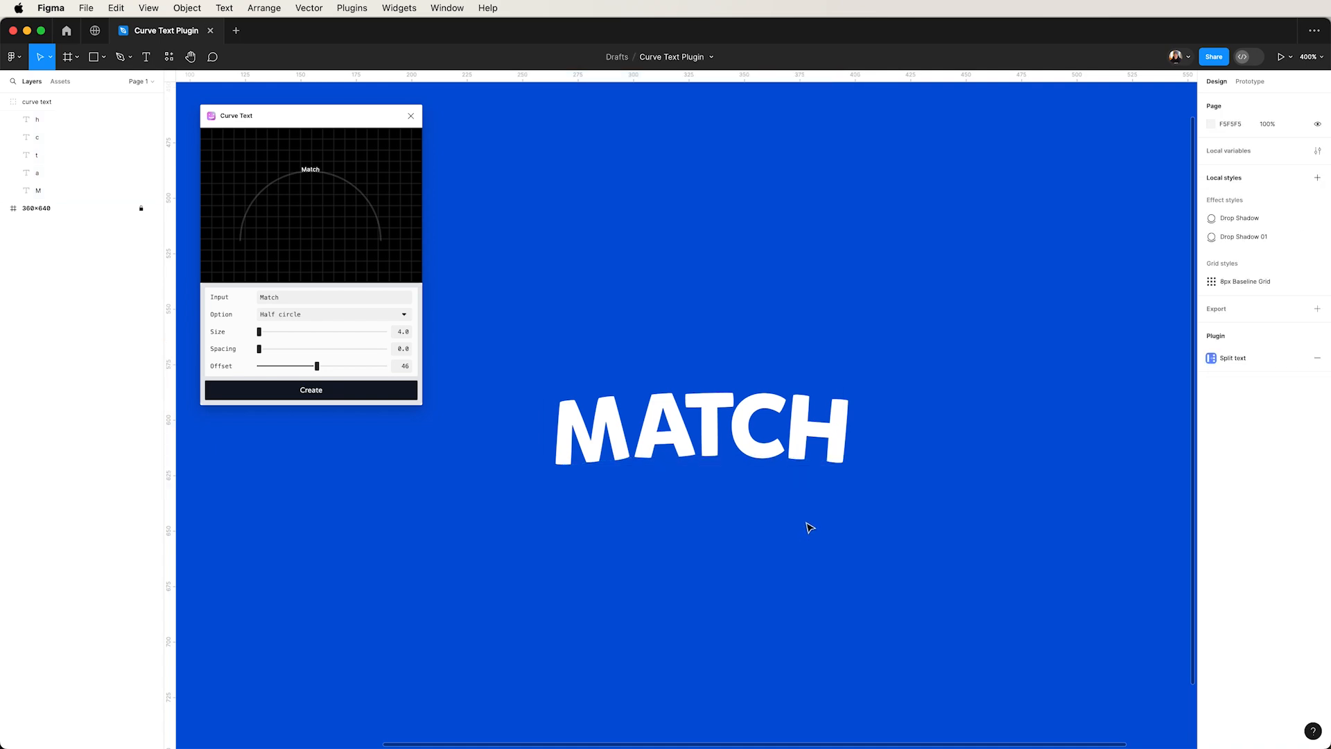
pyautogui.click(739, 430)
pyautogui.click(610, 261)
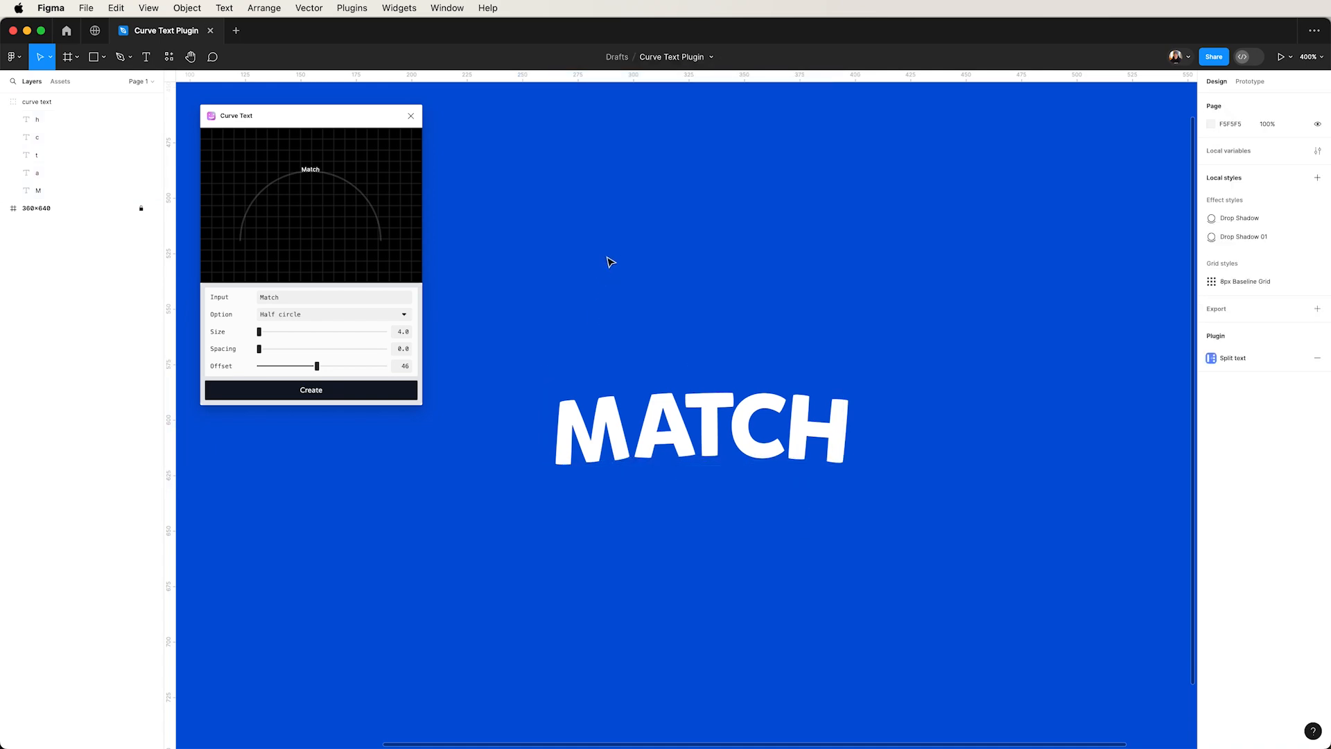
# Paste the copied gradient fill and shadow properties onto the whole curve text group
pyautogui.click(682, 437)
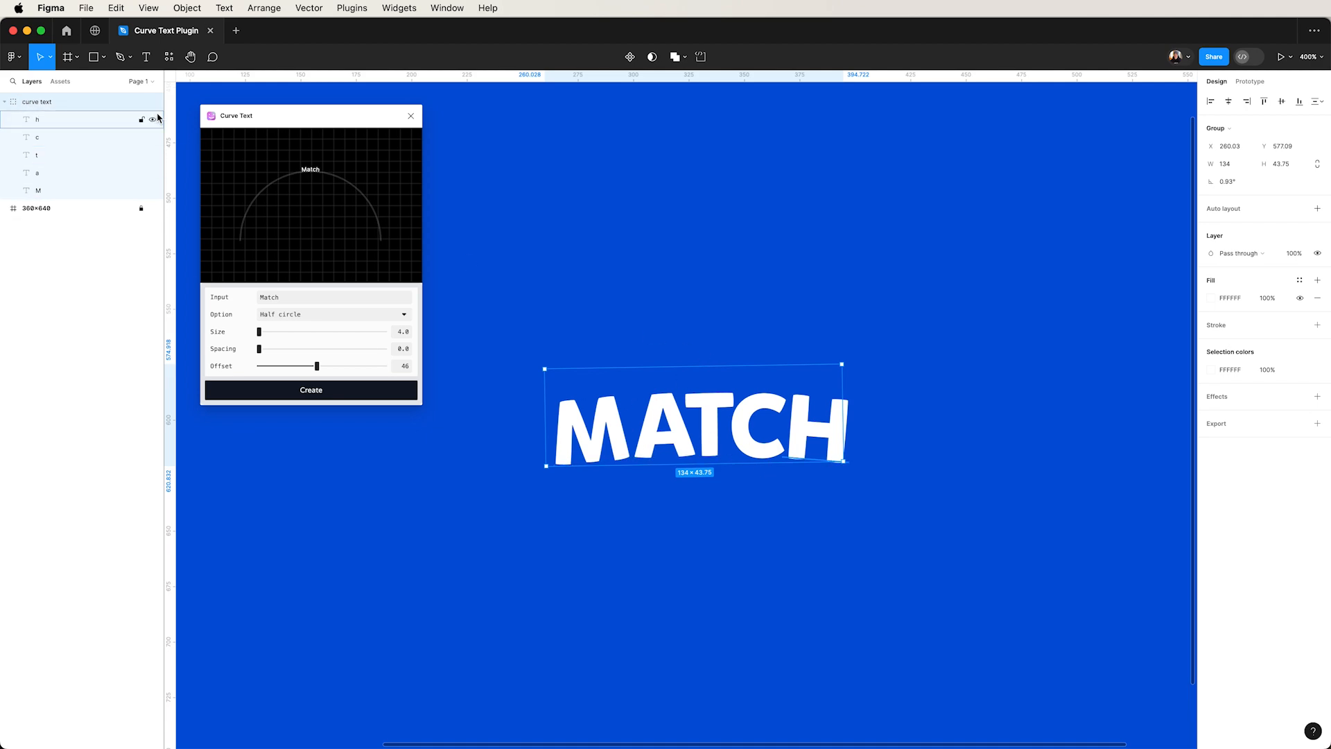
pyautogui.rightClick(97, 109)
pyautogui.moveTo(153, 140)
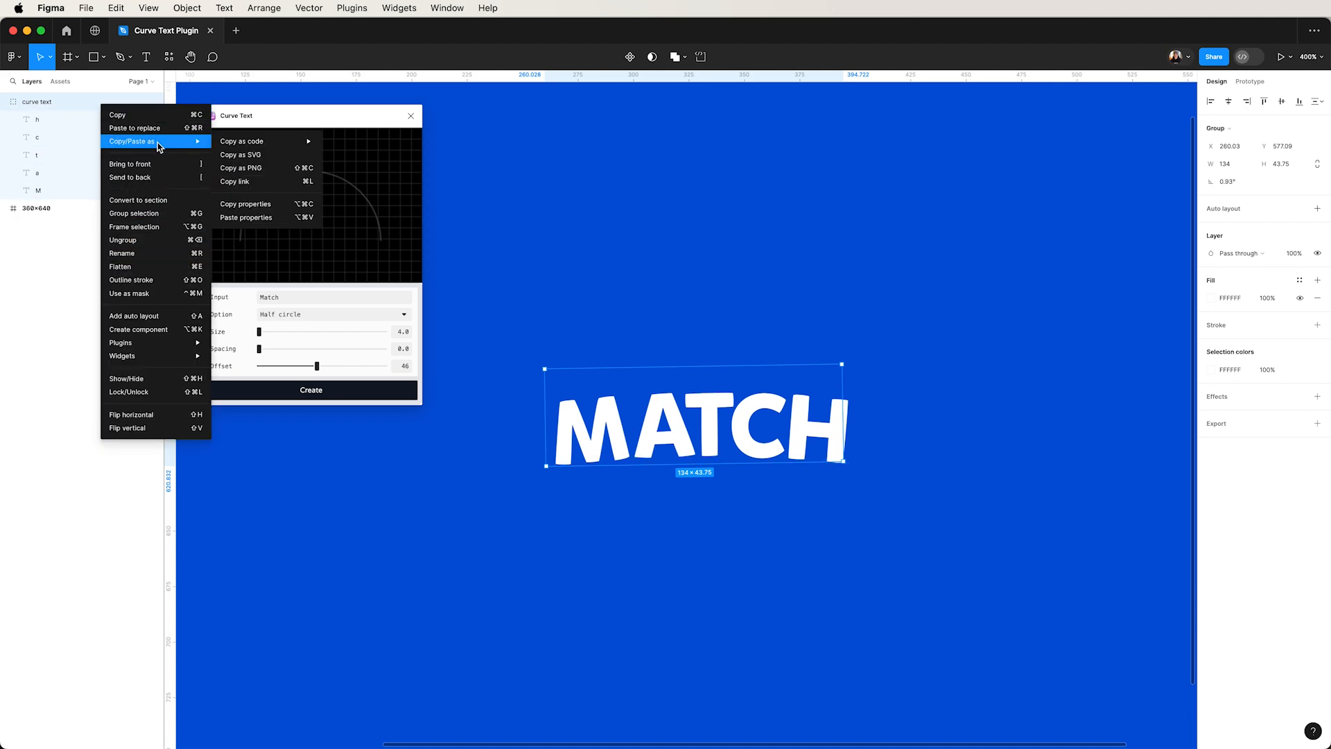
pyautogui.click(285, 217)
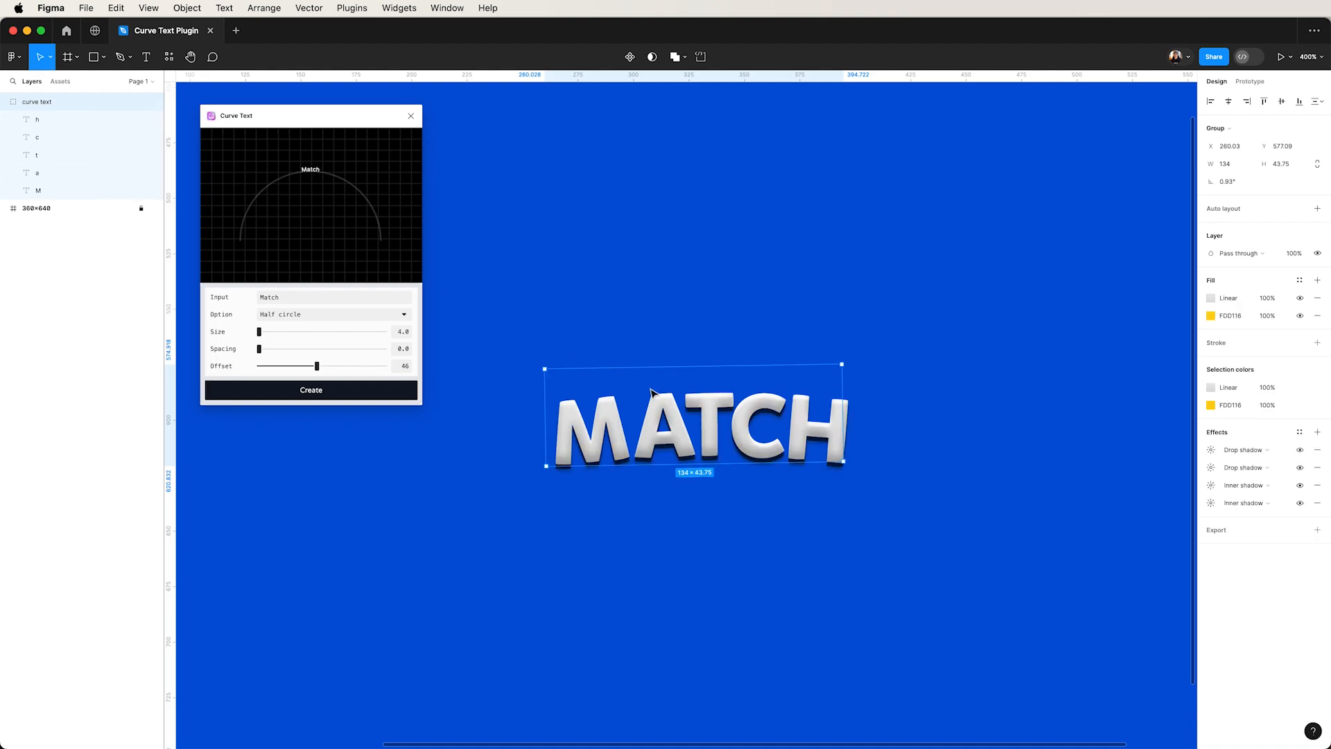
pyautogui.click(964, 490)
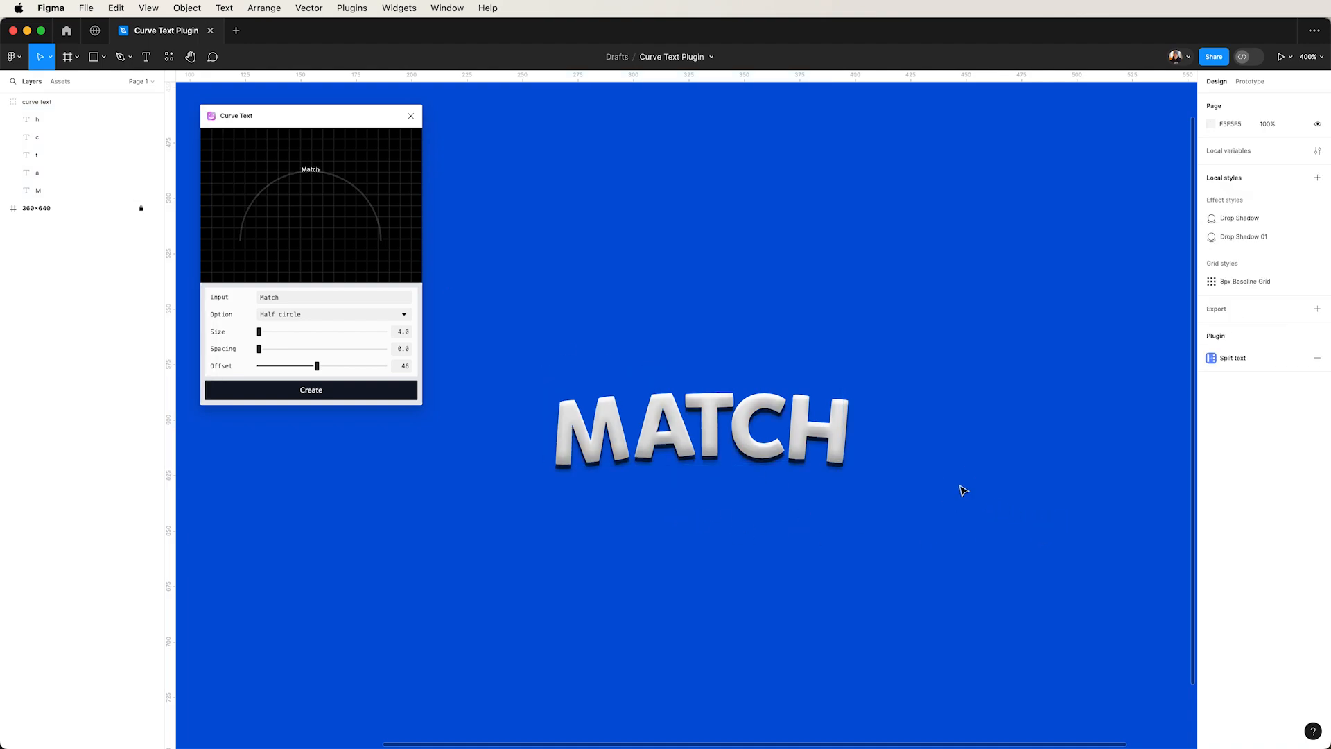
# Duplicate the curve text group and give the copy a black outside stroke of weight 5
pyautogui.click(617, 452)
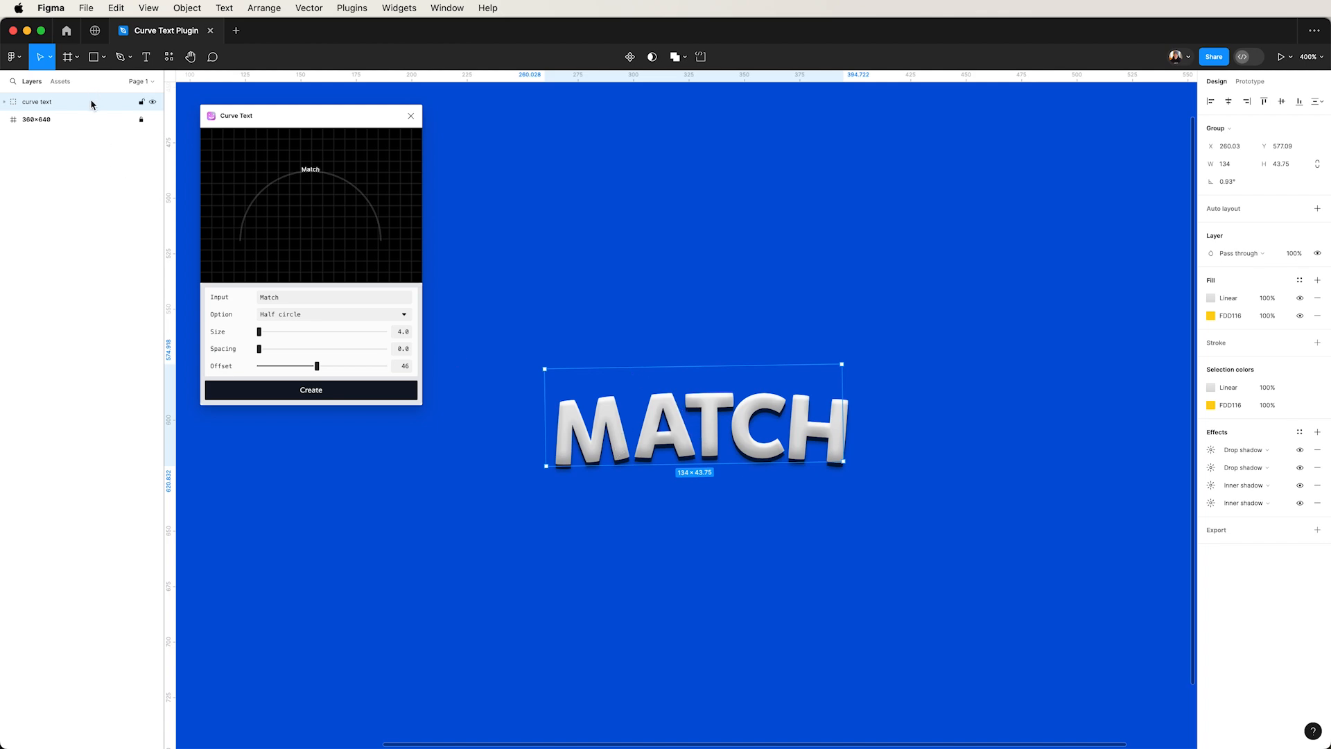
pyautogui.press('super+d')
pyautogui.rightClick(701, 392)
pyautogui.click(1315, 344)
pyautogui.click(1273, 377)
pyautogui.write('5')
pyautogui.press('Return')
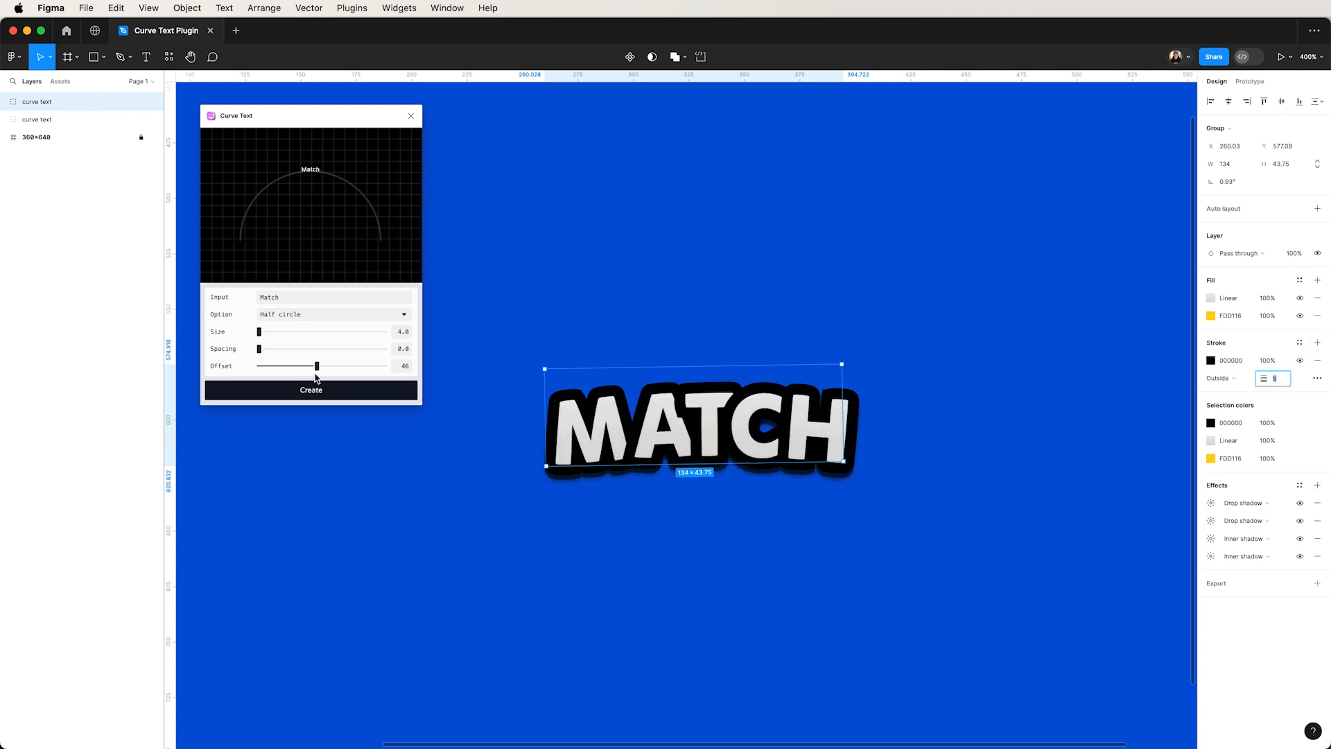
# Try a solid black fill on the duplicated group and move it below the original in the layer order
pyautogui.click(1211, 298)
pyautogui.moveTo(1095, 451); pyautogui.dragTo(1066, 531)
pyautogui.click(1073, 321)
pyautogui.moveTo(52, 102); pyautogui.dragTo(62, 127)
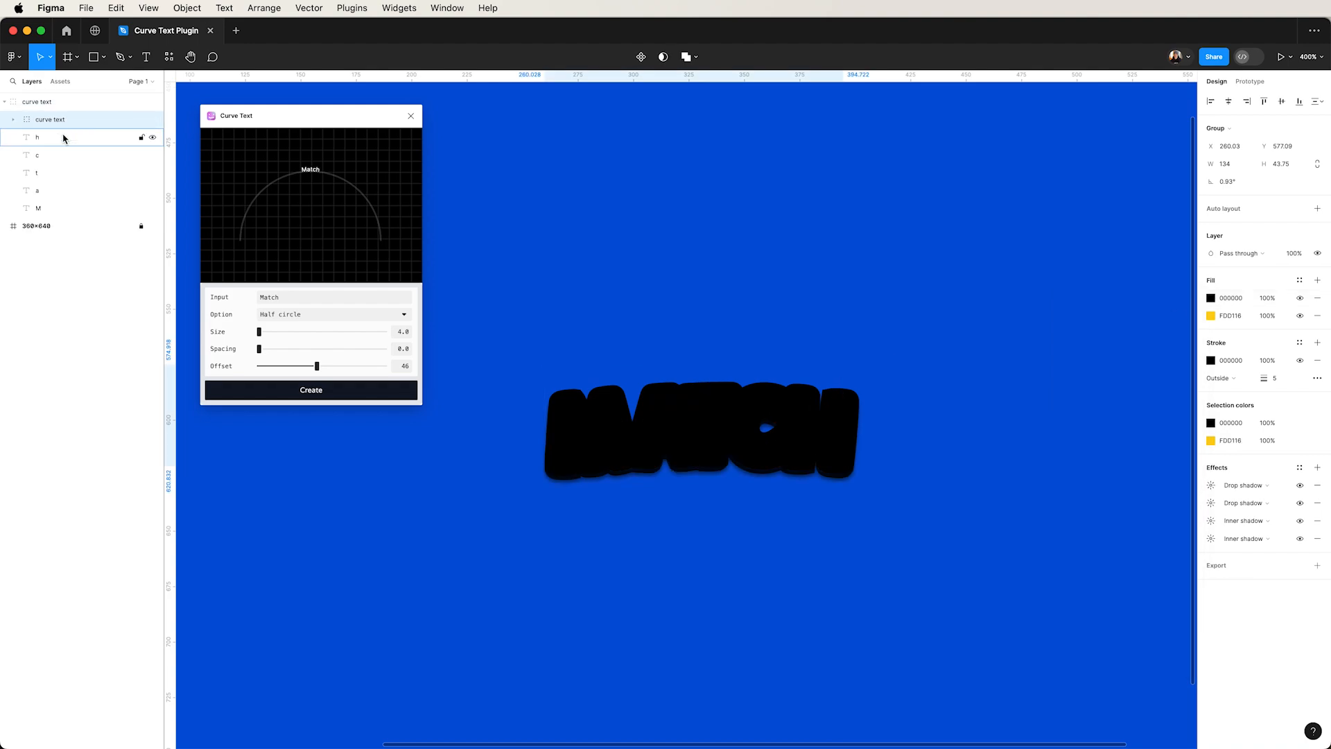
# Place the duplicate behind the original at Y 578.09 and paste the 252D9C fill and shadow properties onto it
pyautogui.press('super+z')
pyautogui.click(5, 119)
pyautogui.press('super+bracketleft')
pyautogui.press('Down')
# Add an outside stroke to the back text and change its fill to 0F0B71 using a colour sampled from the canvas
pyautogui.click(1317, 468)
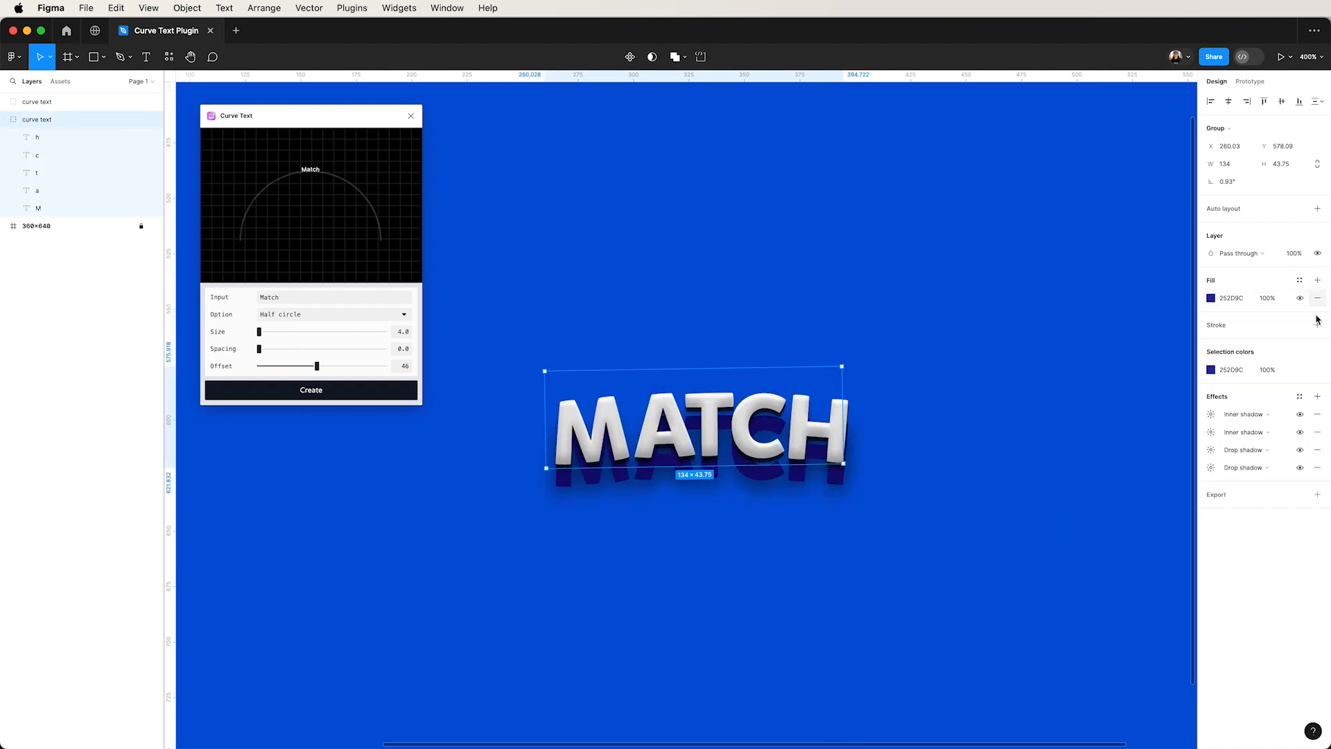
pyautogui.click(1211, 343)
pyautogui.click(1211, 298)
pyautogui.click(1078, 489)
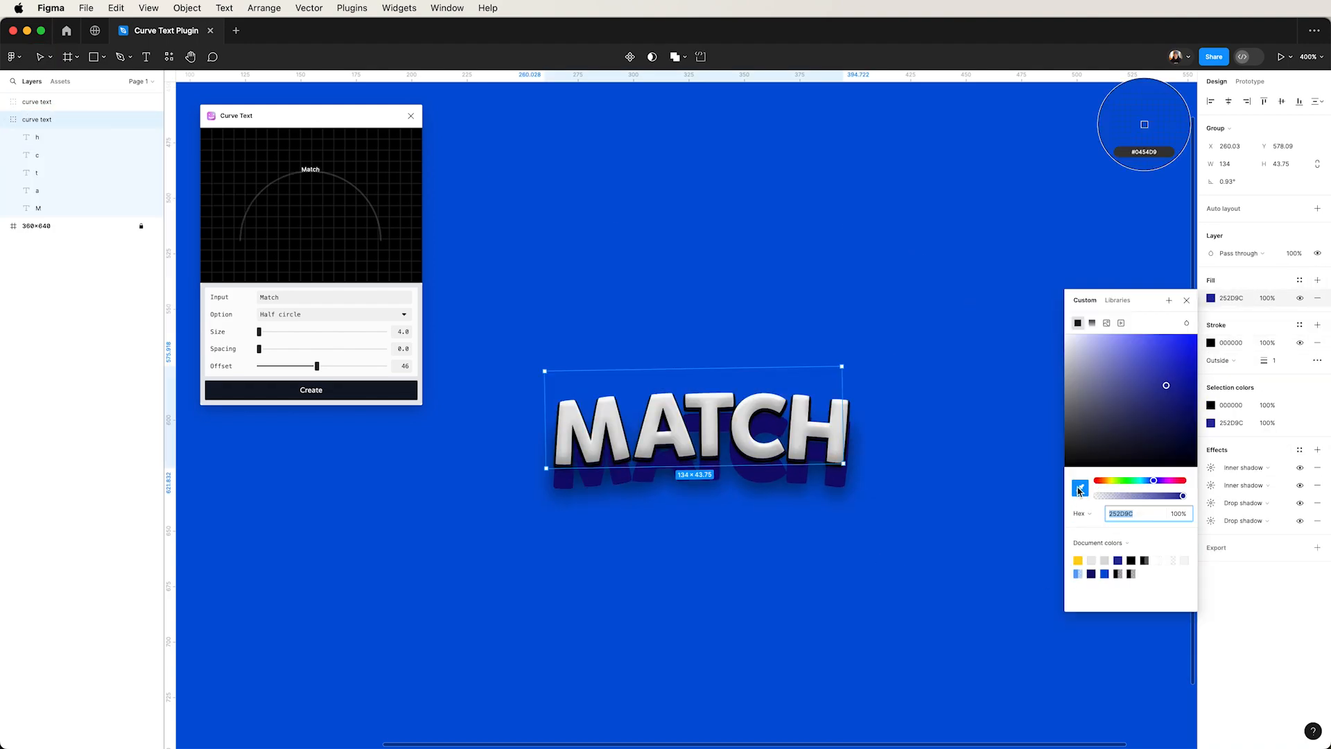
pyautogui.click(1129, 329)
pyautogui.click(1079, 489)
pyautogui.click(742, 447)
# Sample 0F0B71 for the back text's stroke colour and raise the outside stroke weight to 5
pyautogui.click(1211, 342)
pyautogui.click(1079, 533)
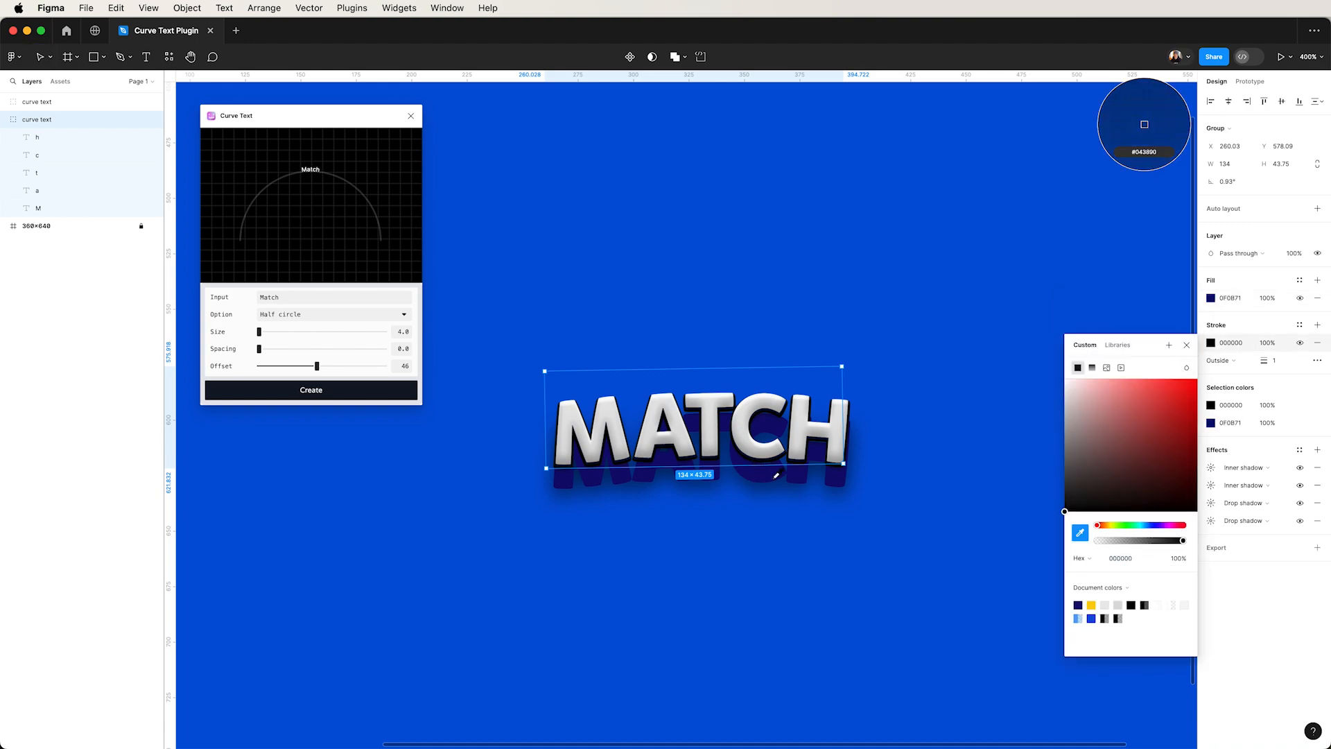
pyautogui.click(775, 477)
pyautogui.click(1274, 360)
pyautogui.press('Up')
pyautogui.press('Up')
pyautogui.press('Up')
pyautogui.press('Down')
pyautogui.click(1277, 361)
pyautogui.press('Up')
pyautogui.press('Up')
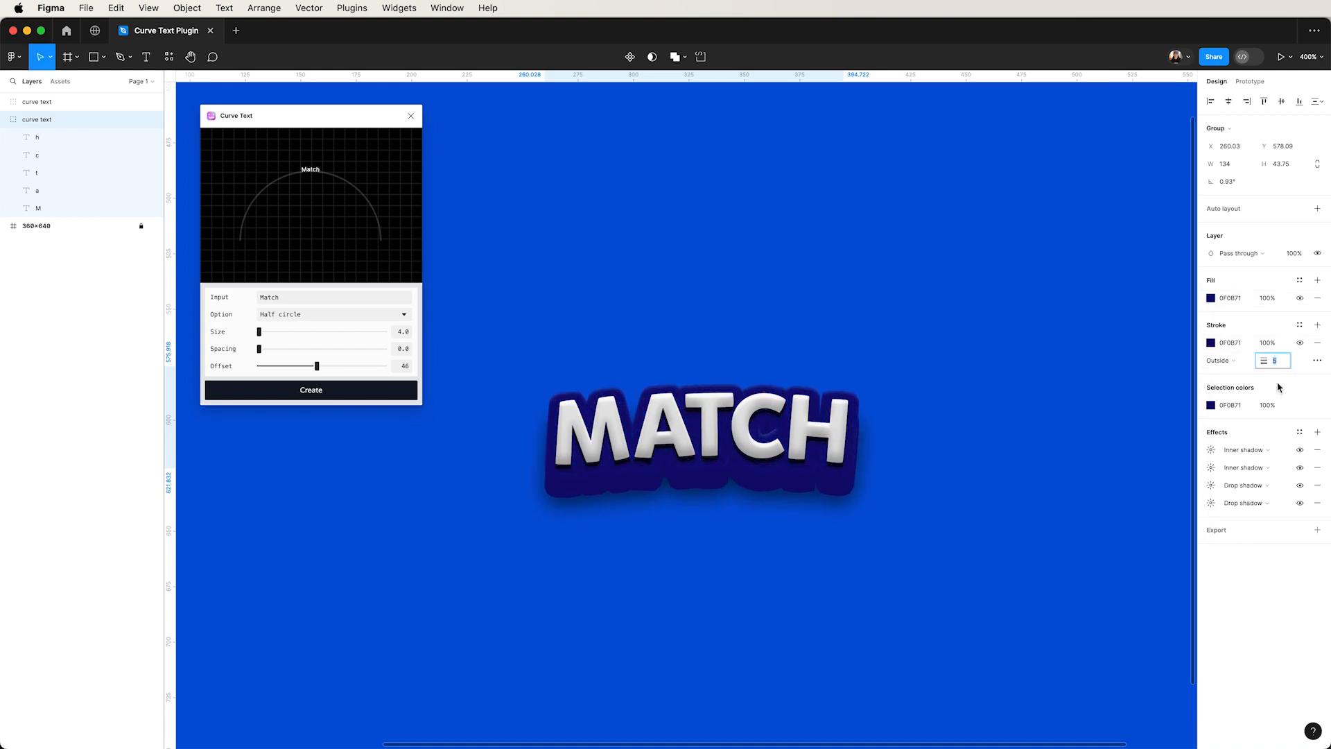
# Set the back text's first drop shadow to colour 030059 with a Y offset of 5
pyautogui.click(1299, 486)
pyautogui.click(1211, 486)
pyautogui.click(1079, 553)
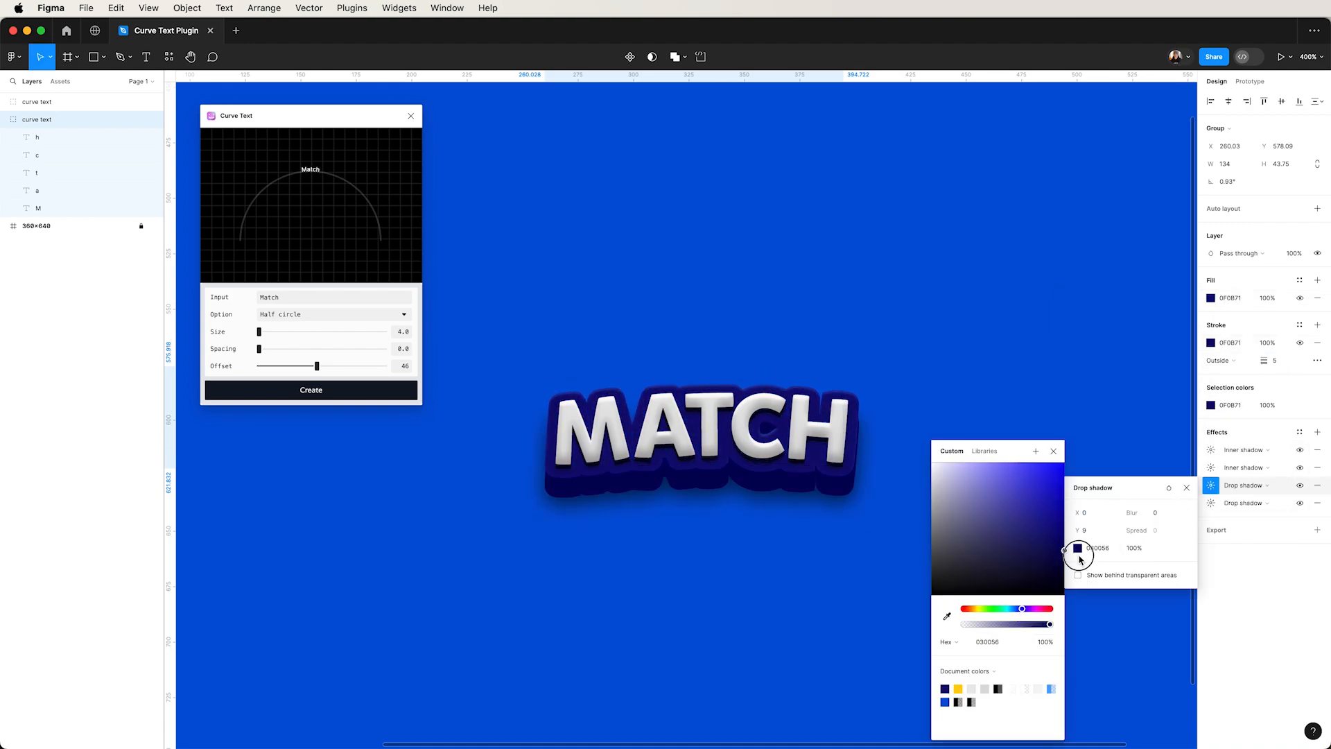
pyautogui.click(1186, 493)
pyautogui.click(1238, 573)
pyautogui.click(1211, 486)
pyautogui.click(1107, 531)
pyautogui.click(1093, 531)
pyautogui.press('Down')
pyautogui.press('Down')
pyautogui.press('Down')
pyautogui.press('Down')
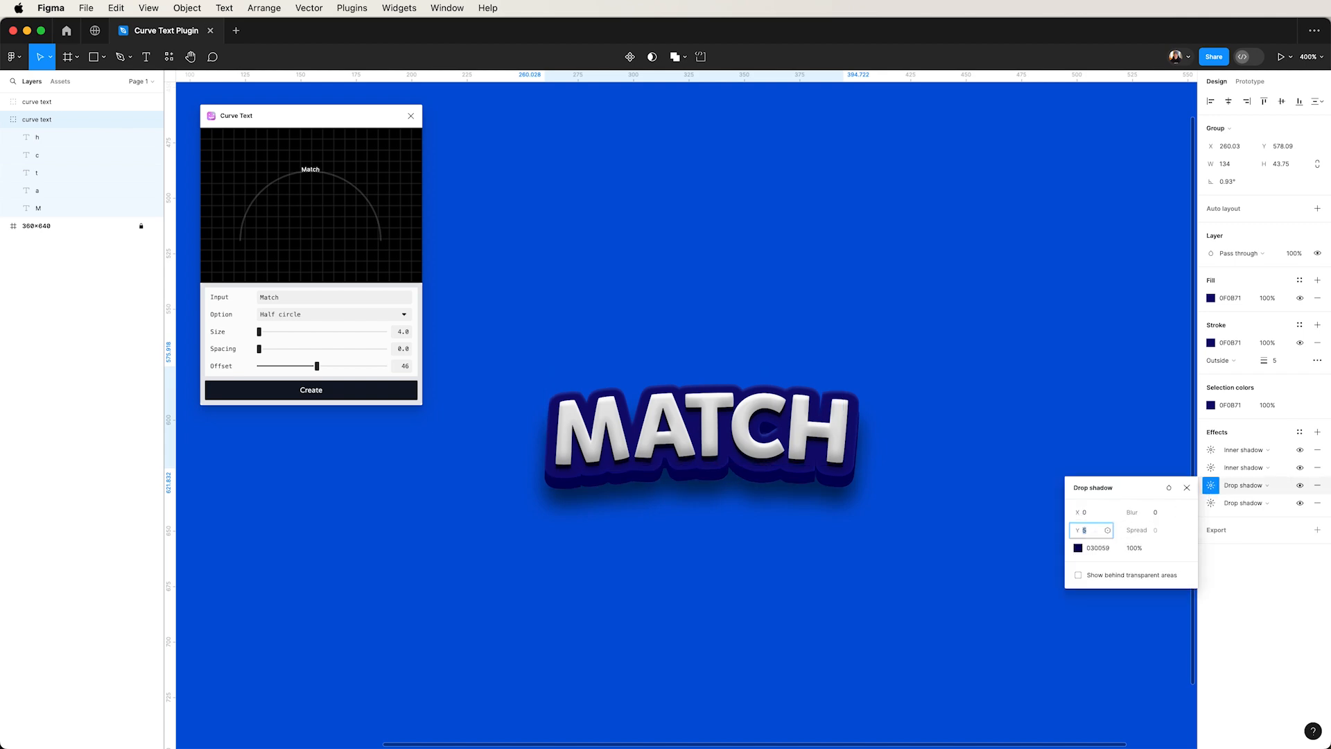
pyautogui.click(959, 476)
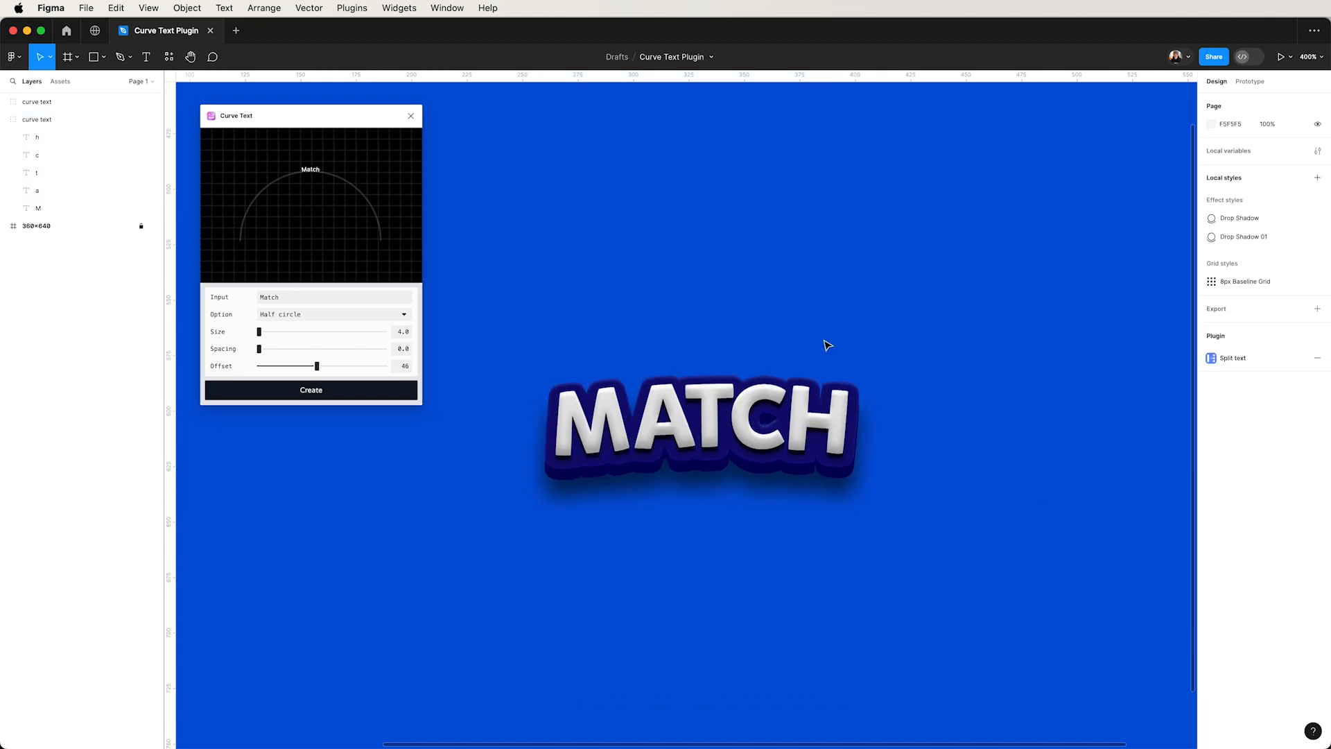
# Add an outside stroke to the front MATCH text with colour FFFFFF and a weight of 0.5
pyautogui.moveTo(329, 115); pyautogui.dragTo(329, 119)
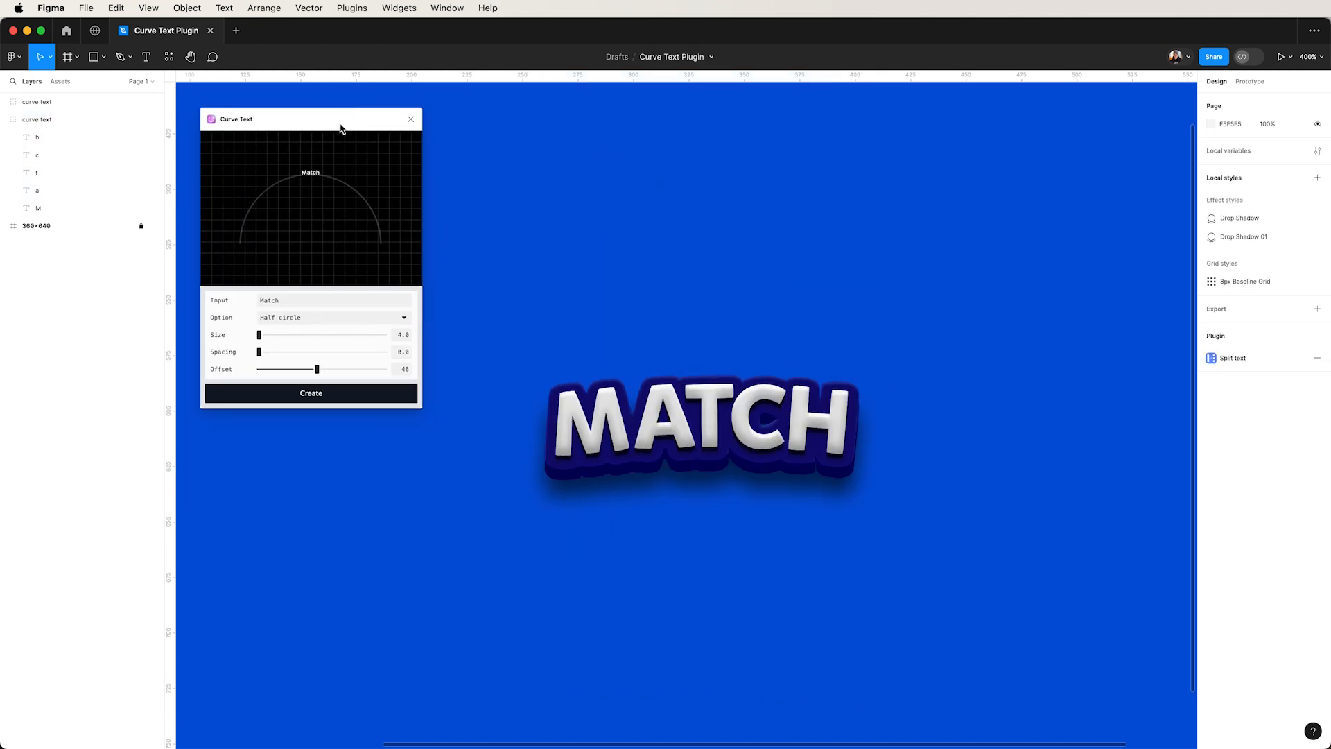
pyautogui.click(611, 414)
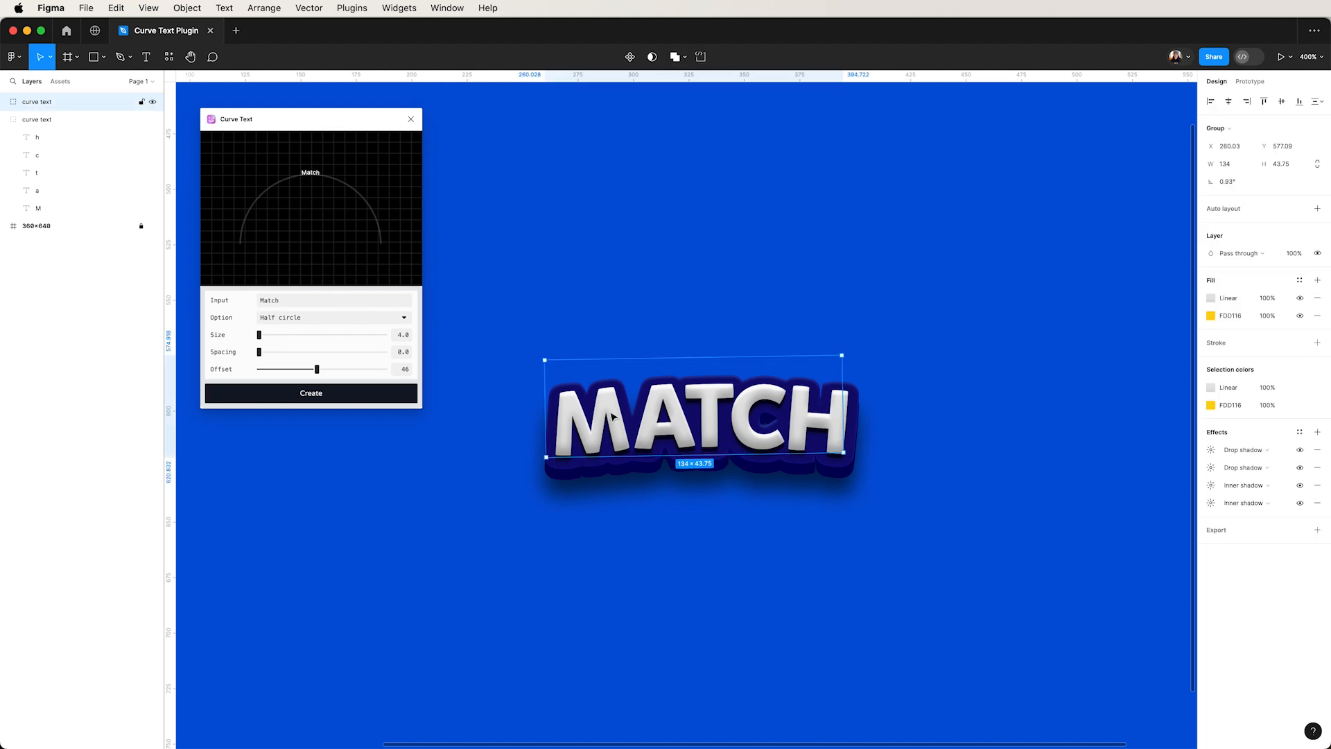
pyautogui.click(1317, 342)
pyautogui.click(1211, 360)
pyautogui.click(1068, 394)
pyautogui.click(1277, 378)
pyautogui.write('0.2')
pyautogui.press('Return')
pyautogui.click(1277, 377)
pyautogui.write('0.5')
pyautogui.press('Return')
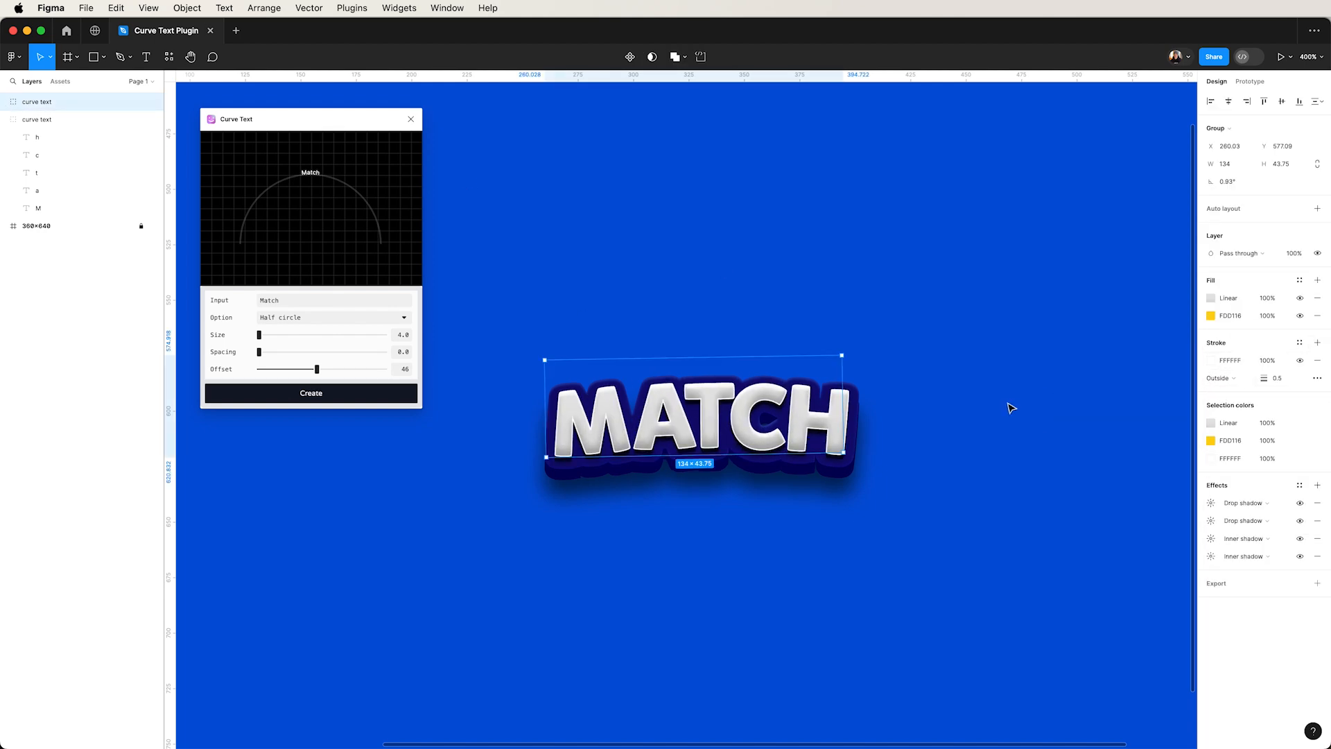
# Change the front text's stroke alignment to Inside and set the stroke opacity to 60%
pyautogui.click(1224, 379)
pyautogui.click(1231, 365)
pyautogui.click(1267, 361)
pyautogui.write('40')
pyautogui.press('Return')
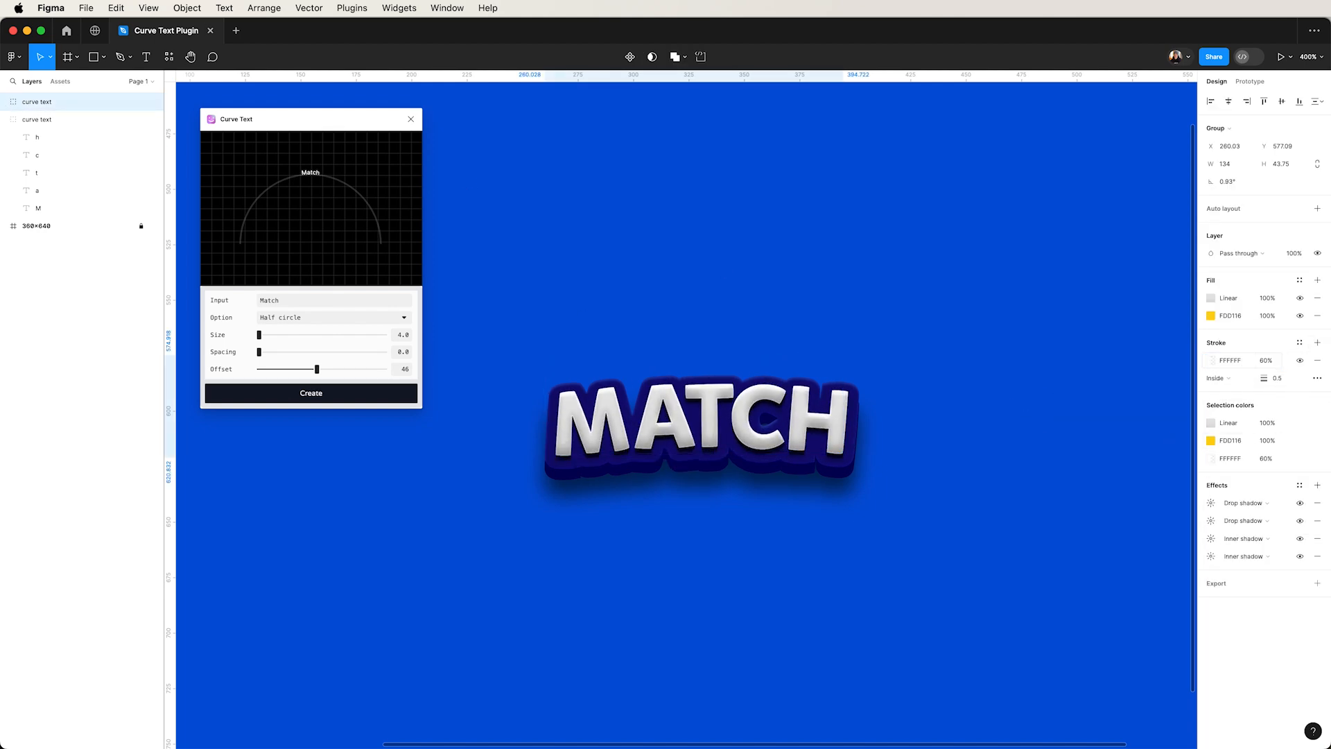
pyautogui.click(973, 443)
pyautogui.moveTo(335, 130); pyautogui.dragTo(337, 127)
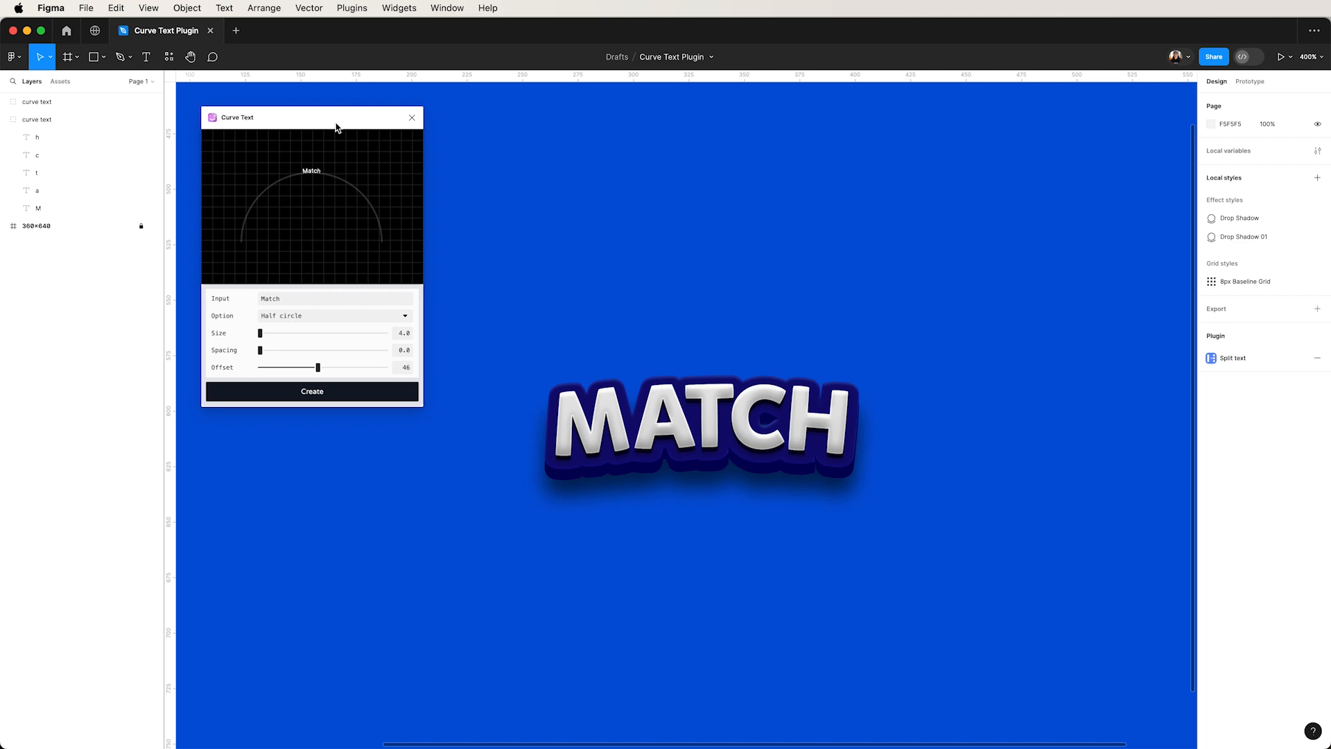
pyautogui.click(686, 517)
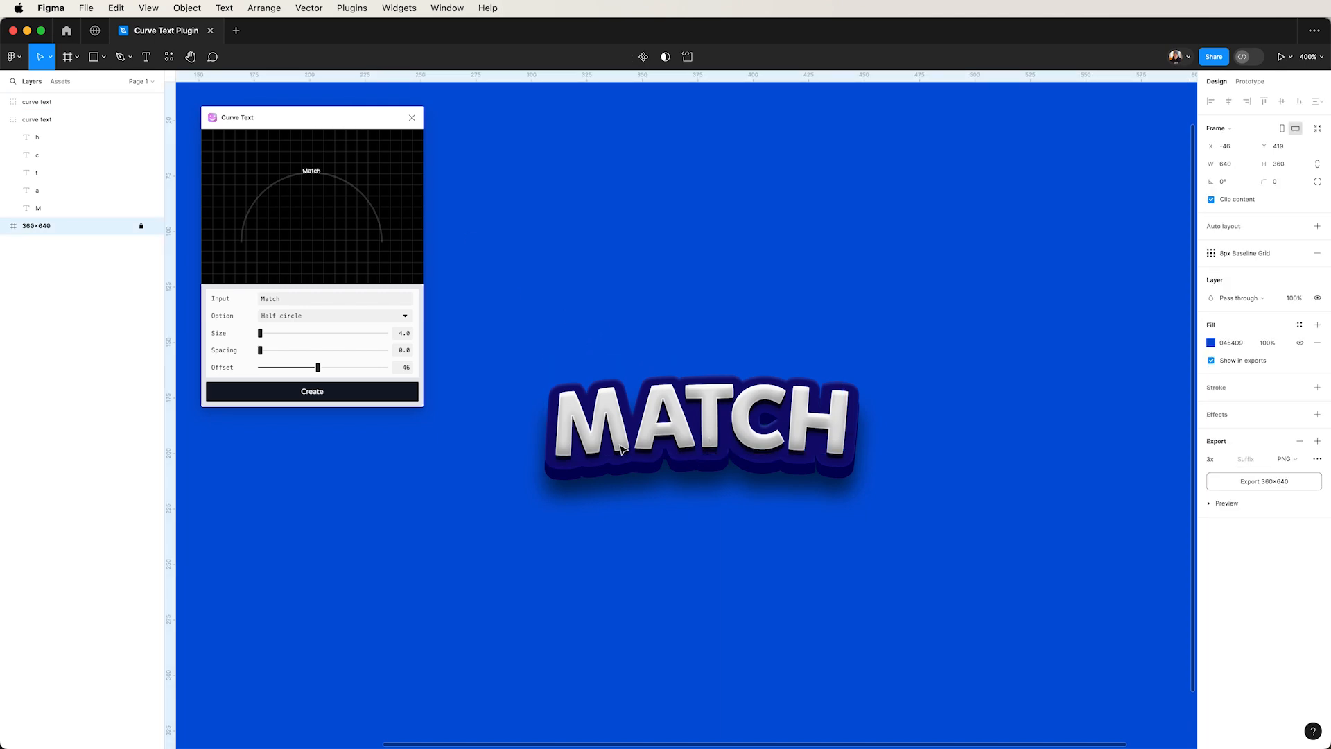
pyautogui.click(715, 536)
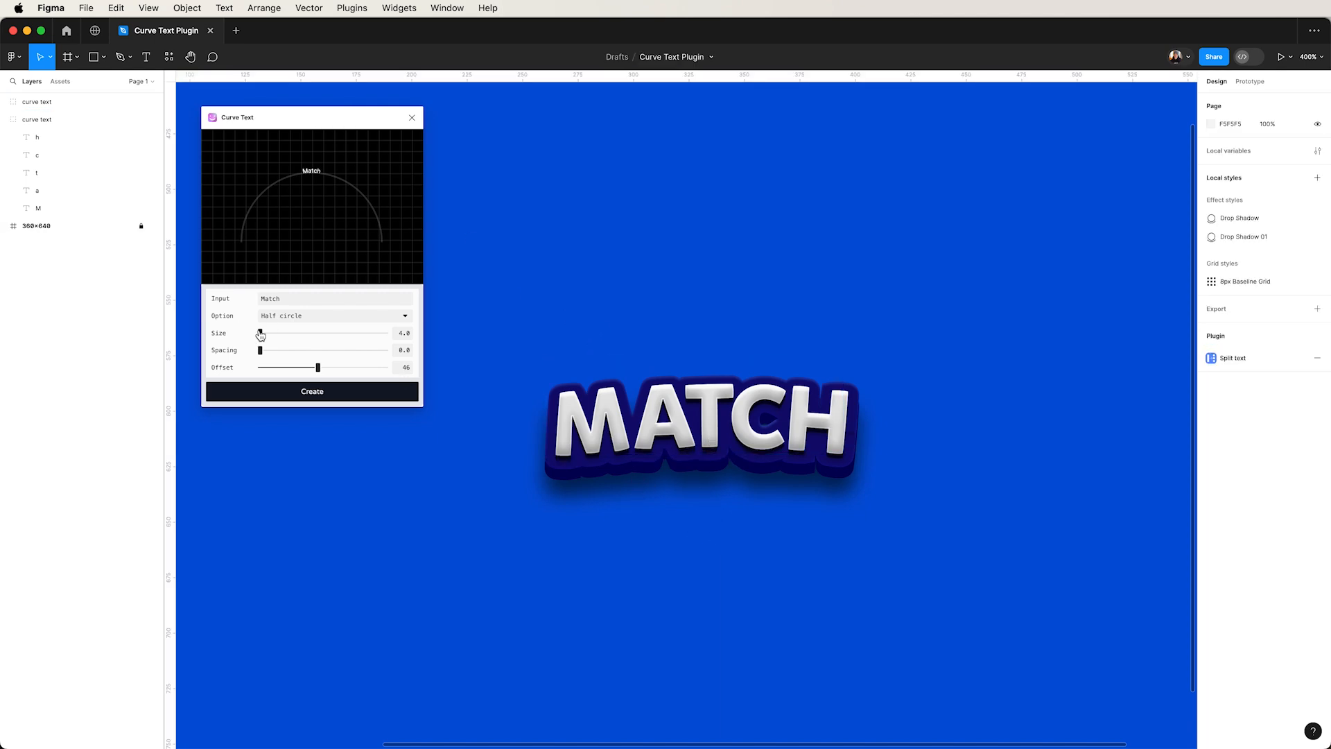
# Set the text size in the Curve Text plugin to 4.3
pyautogui.moveTo(260, 332); pyautogui.dragTo(261, 333)
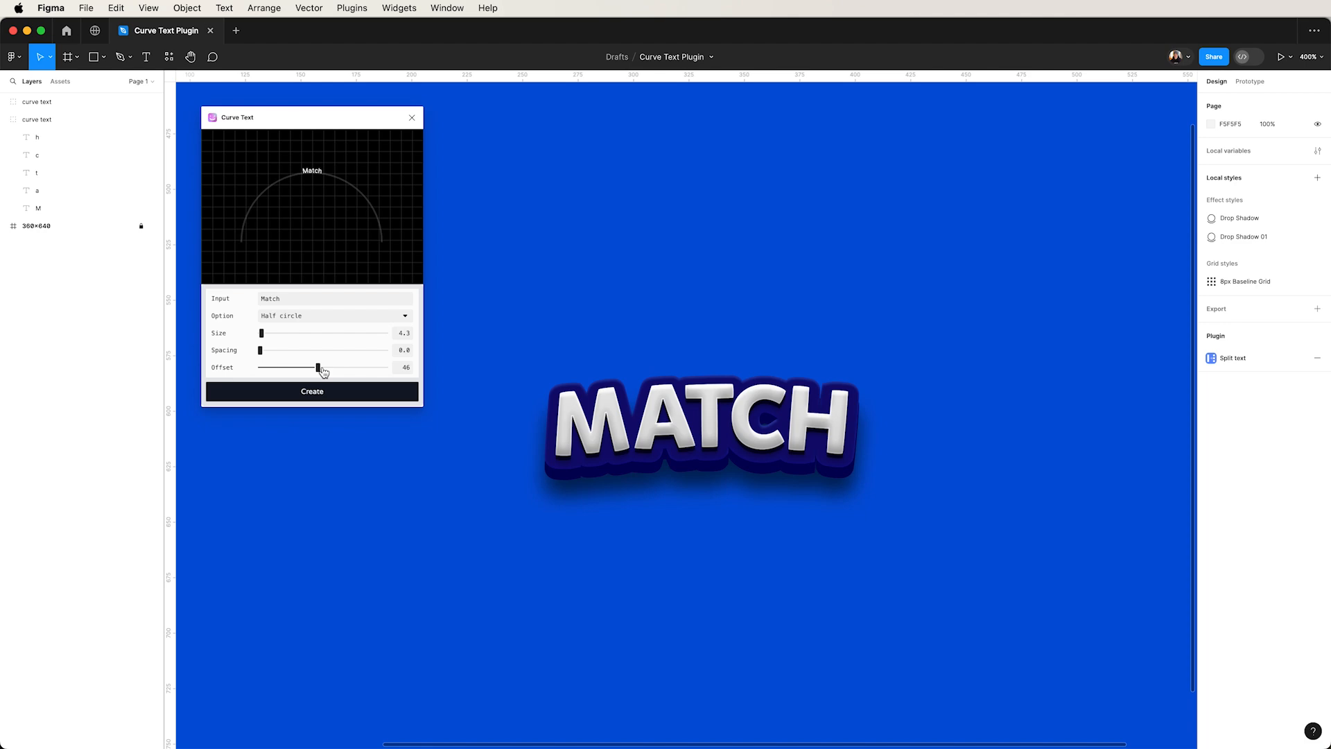